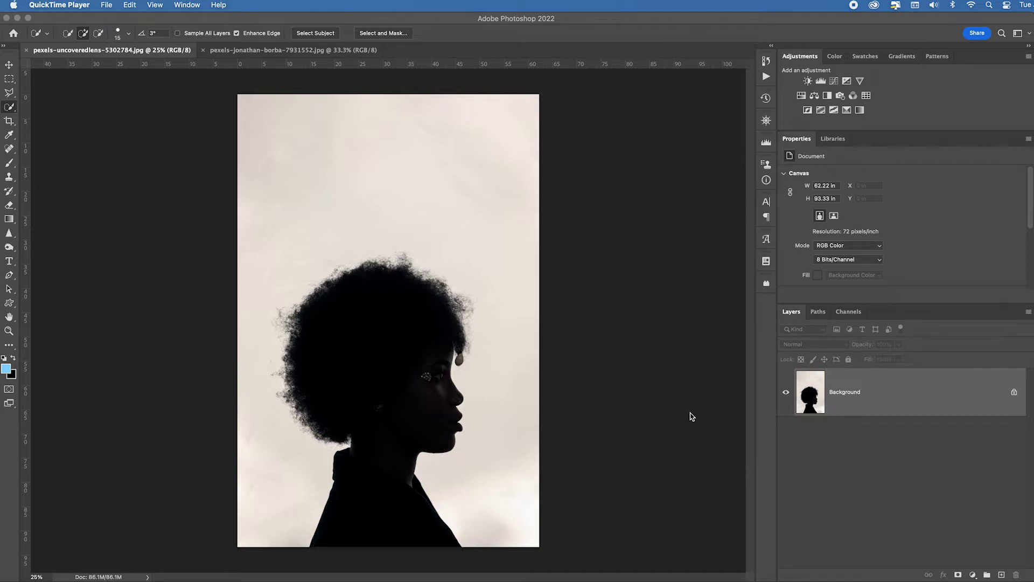
# Auto-select the silhouetted woman using the Quick Selection tool's Select Subject.
pyautogui.click(8, 108)
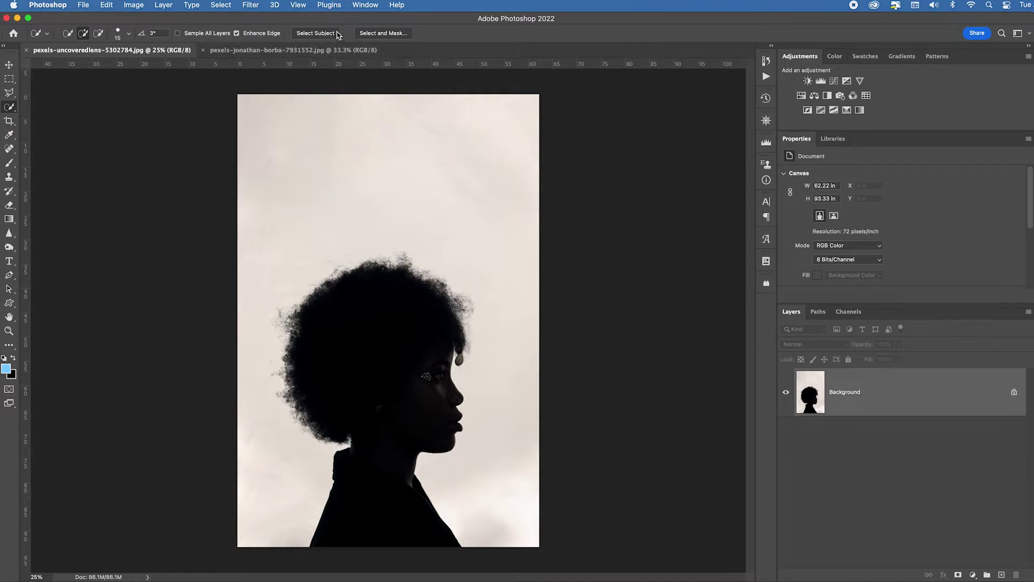
pyautogui.click(318, 34)
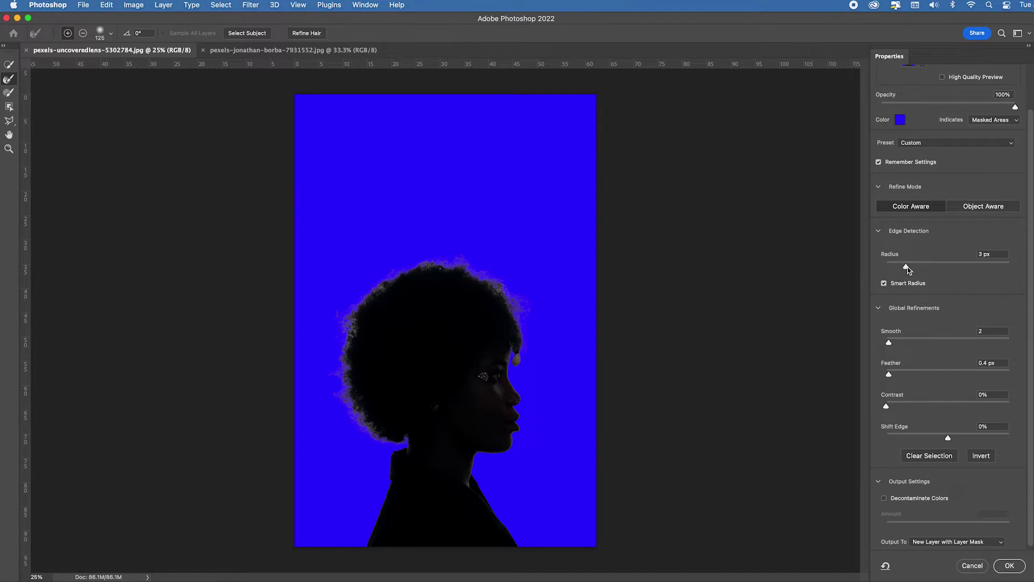
# Set the edge Radius to 2 px and output the woman to a new layer with layer mask.
pyautogui.moveTo(906, 266); pyautogui.dragTo(899, 266)
pyautogui.click(949, 544)
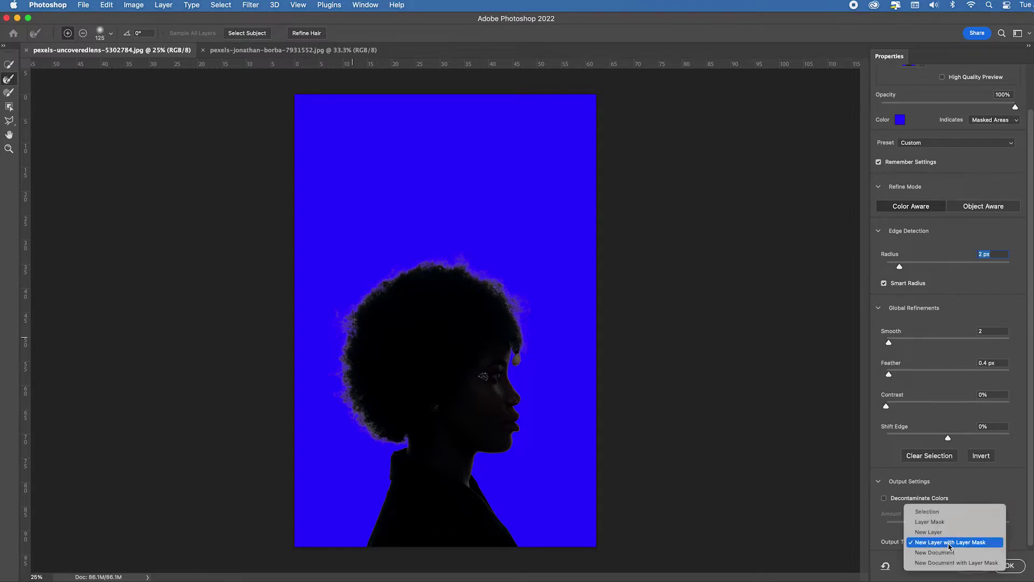
pyautogui.click(997, 543)
# Confirm the cut-out, show and select the Background layer, and hide Background copy.
pyautogui.click(1009, 565)
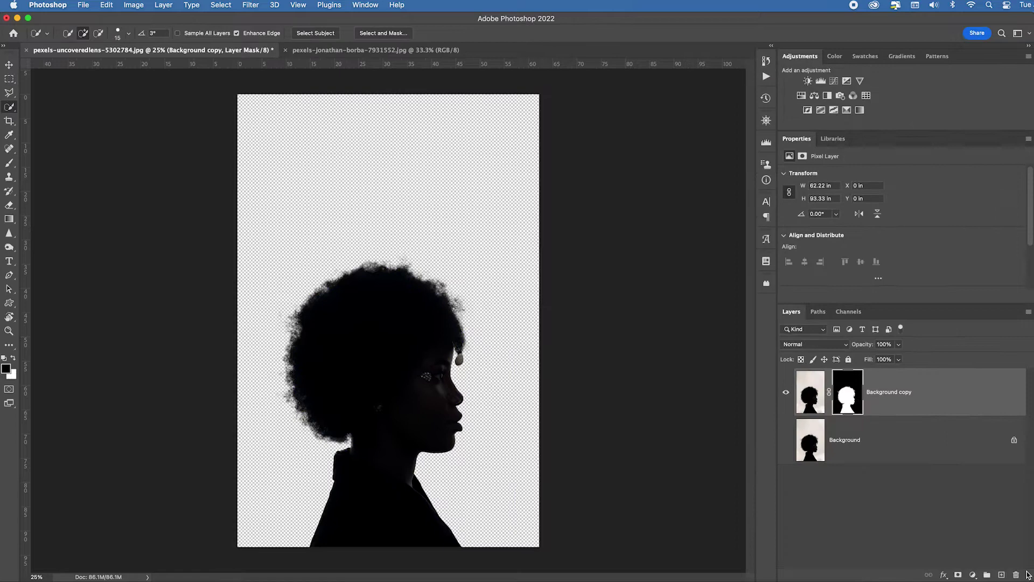
pyautogui.click(786, 440)
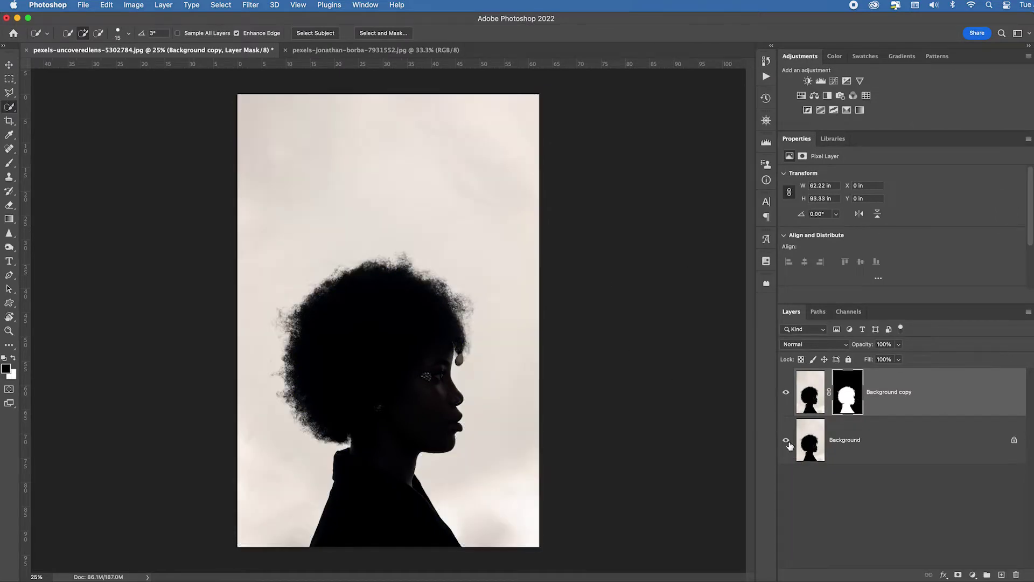
pyautogui.click(808, 450)
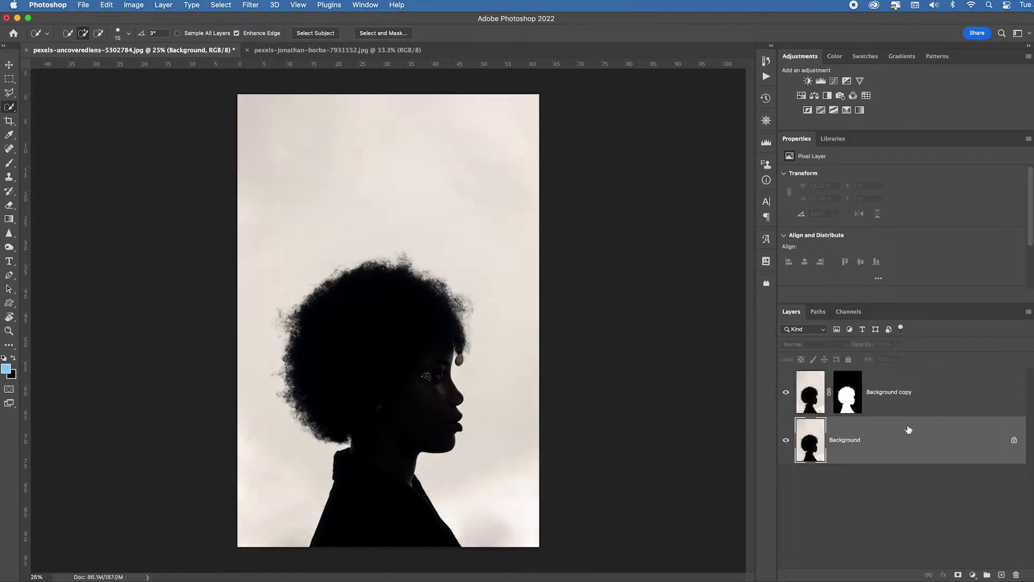
pyautogui.click(786, 392)
# Apply Edit > Sky Replacement with the blue wispy-cloud sky preset, Foreground Lighting at 73.
pyautogui.click(102, 4)
pyautogui.click(490, 269)
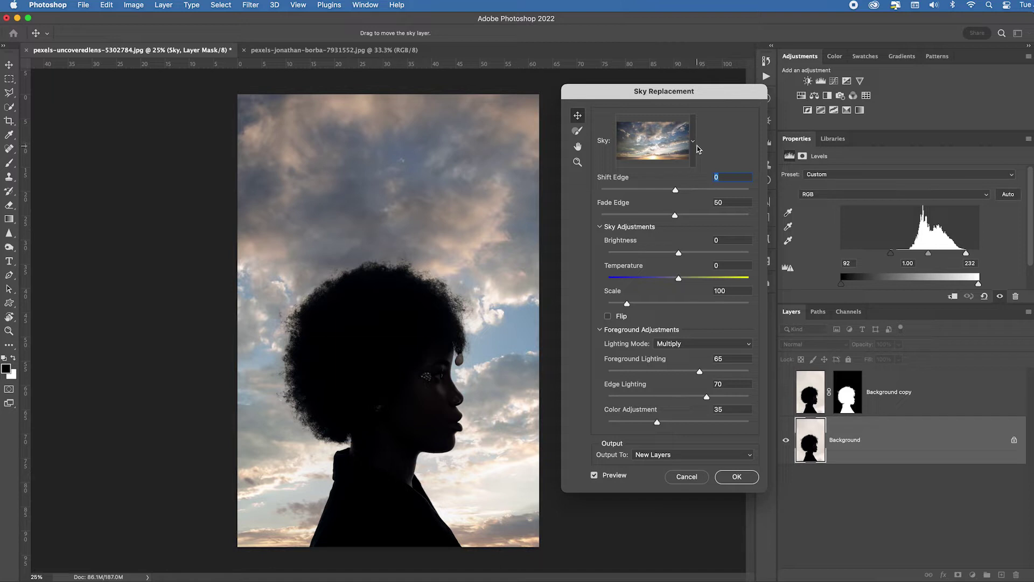
pyautogui.click(694, 142)
pyautogui.scroll(-10, 647, 323)
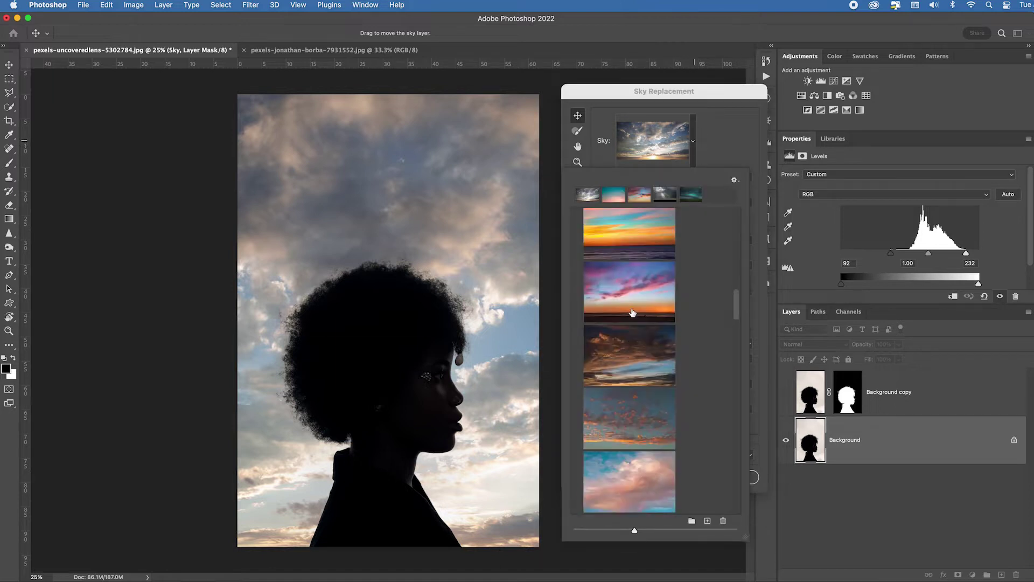
pyautogui.scroll(5, 647, 323)
pyautogui.click(629, 383)
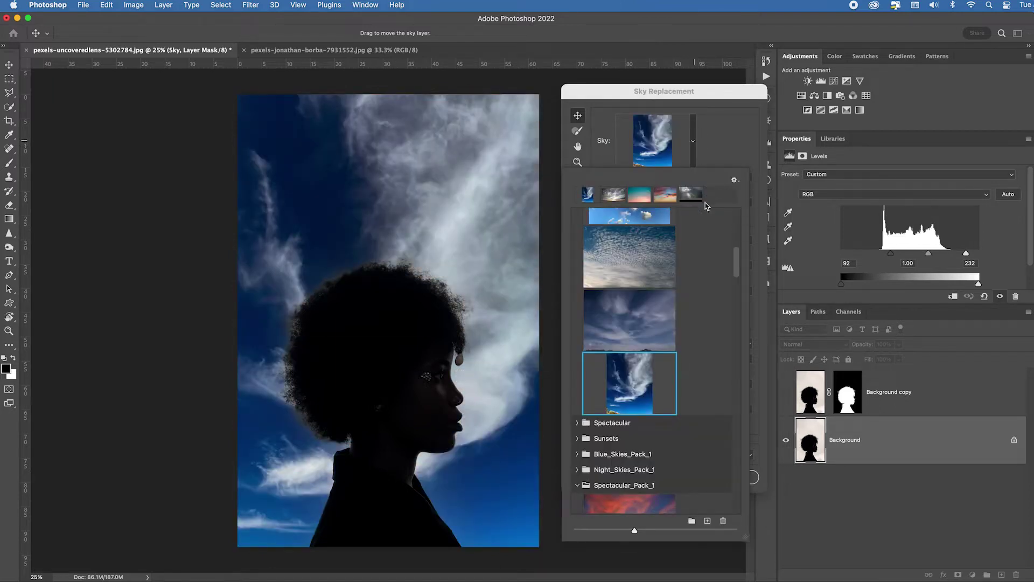
pyautogui.click(674, 176)
pyautogui.click(725, 144)
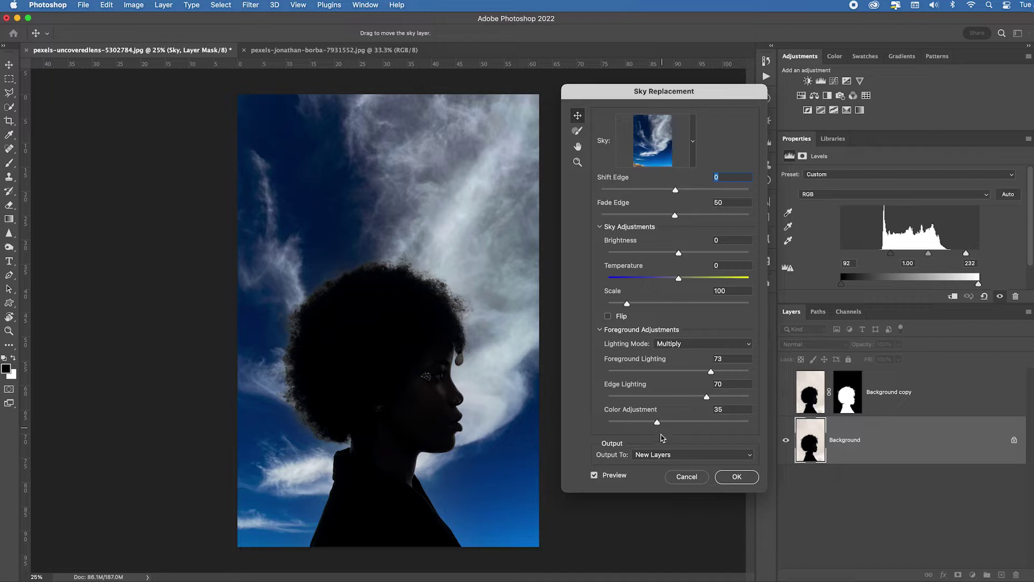
pyautogui.click(738, 477)
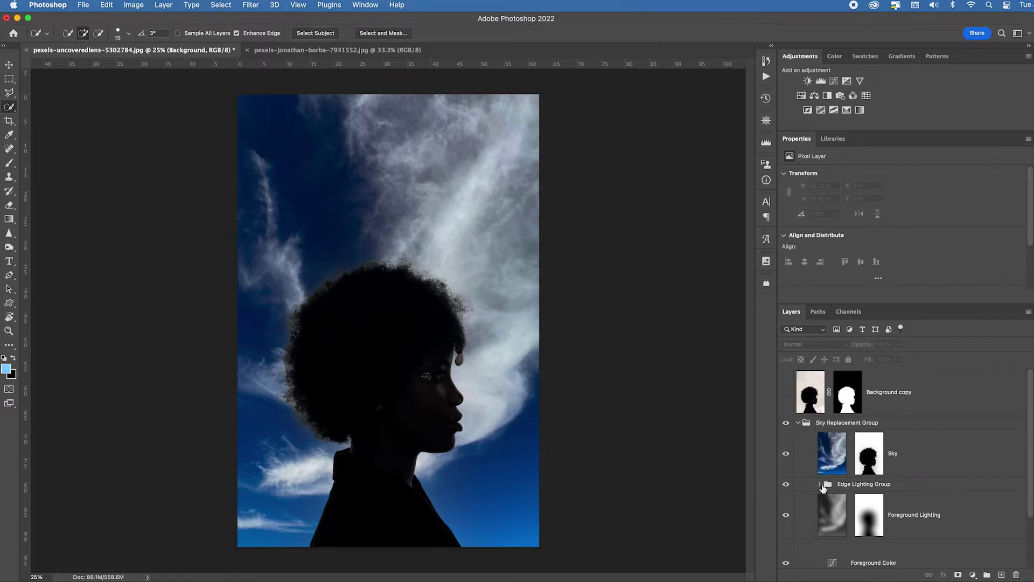
# Collapse the Sky Replacement Group and turn the Background copy layer visible again.
pyautogui.scroll(-2, 835, 496)
pyautogui.scroll(-2, 834, 497)
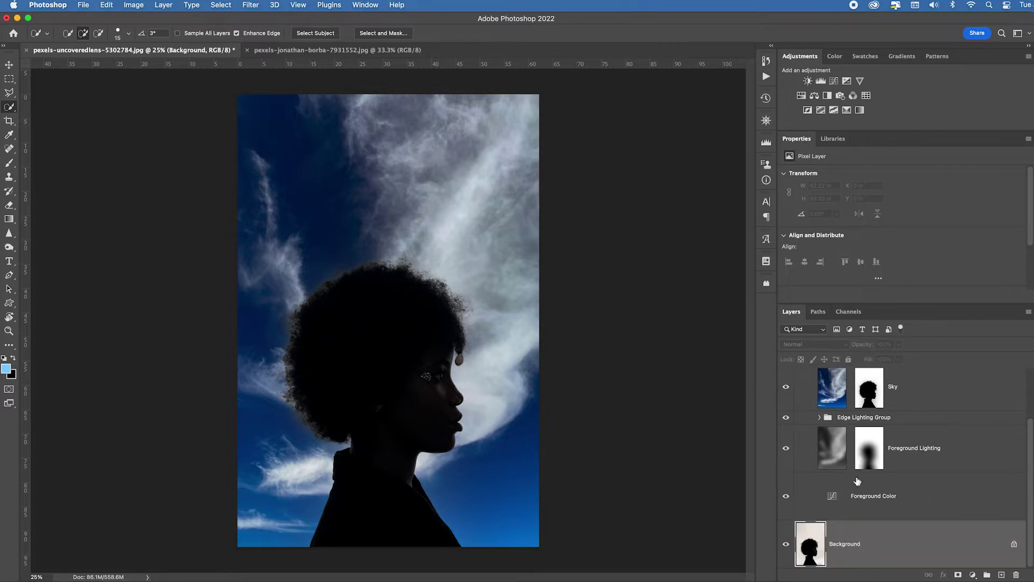
pyautogui.scroll(4, 832, 450)
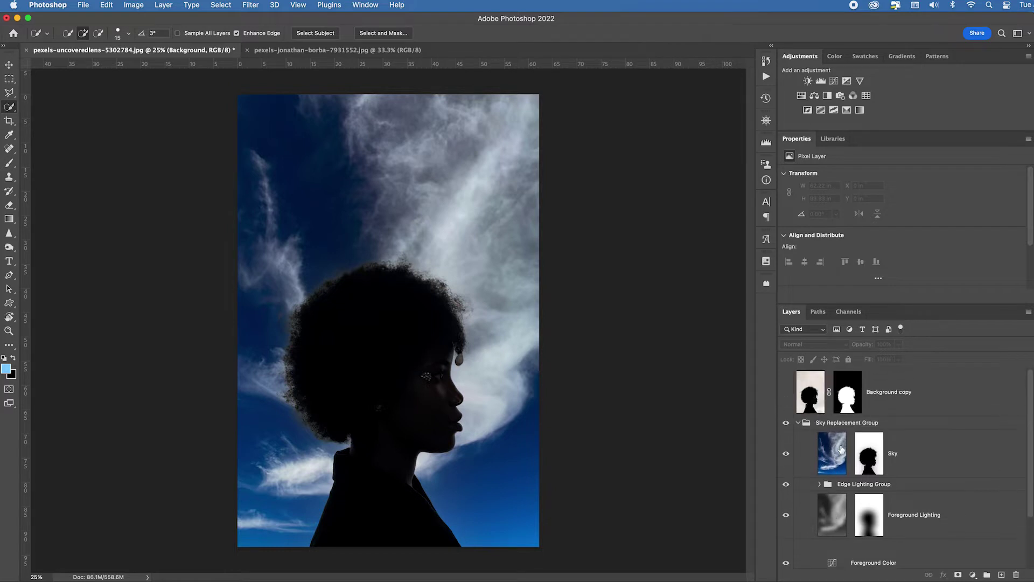
pyautogui.click(799, 423)
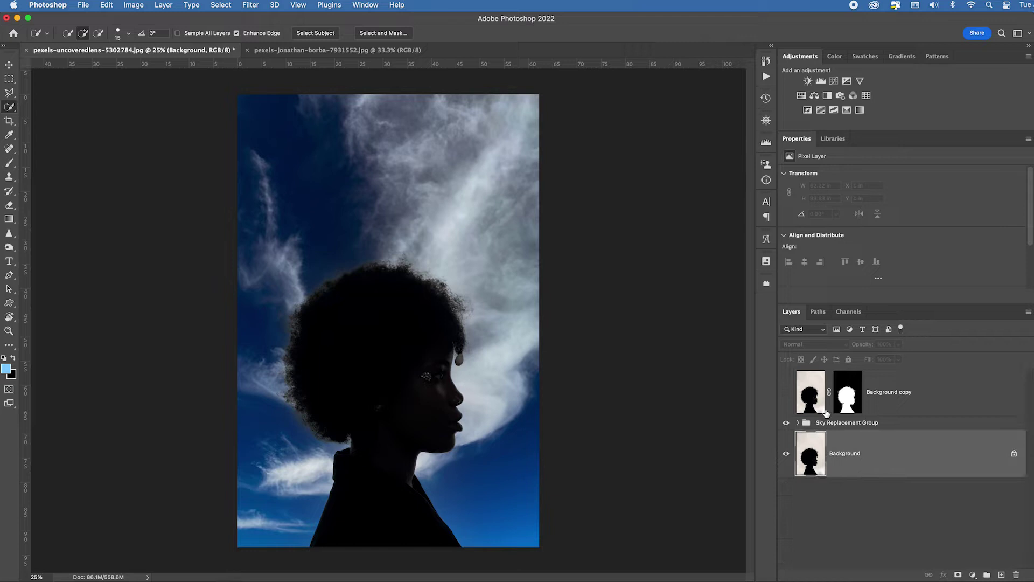
pyautogui.click(786, 395)
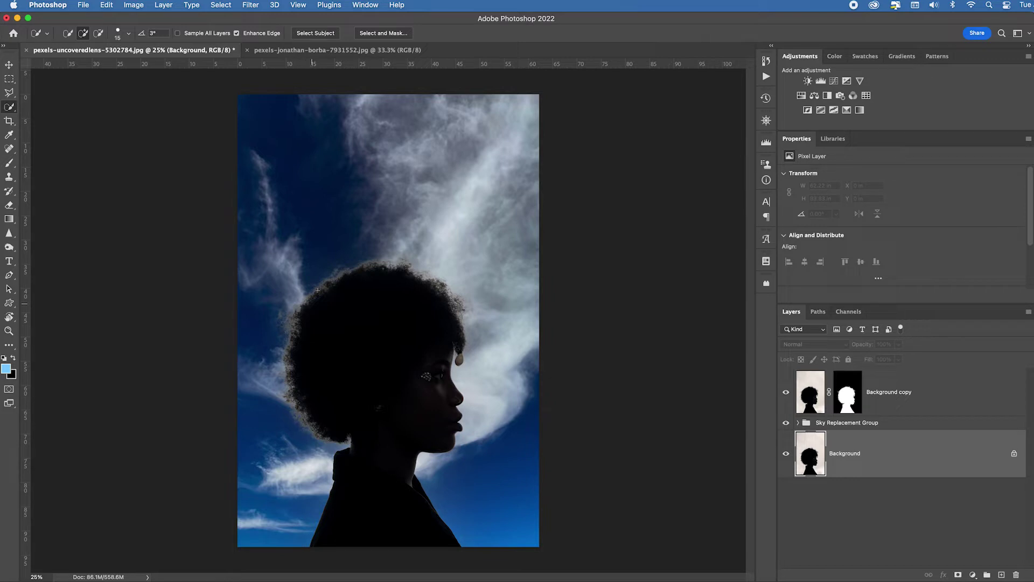
# Apply the Background copy layer's mask permanently by dragging it to the trash.
pyautogui.click(857, 395)
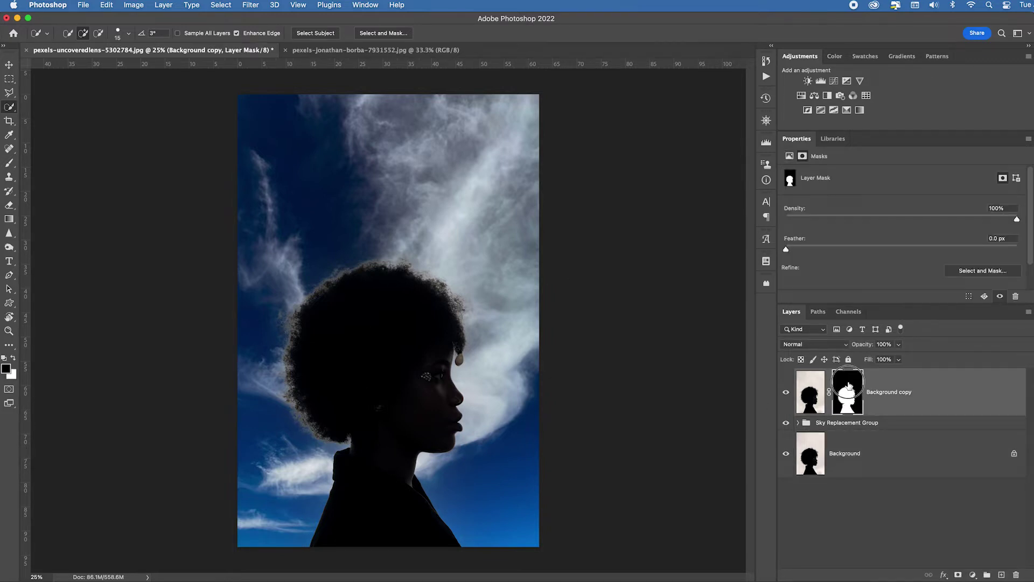
pyautogui.moveTo(857, 395); pyautogui.dragTo(1017, 574)
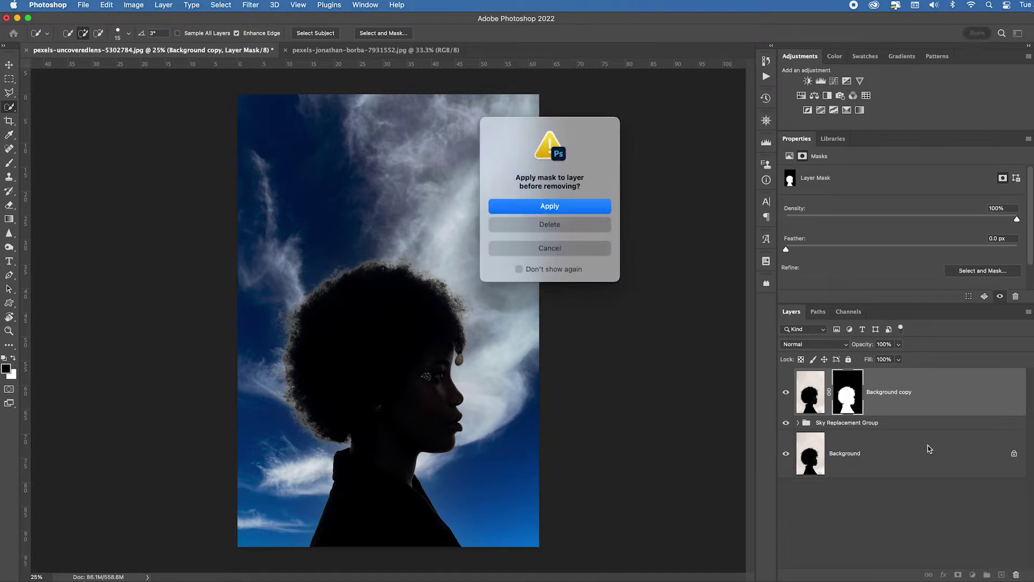
pyautogui.click(598, 208)
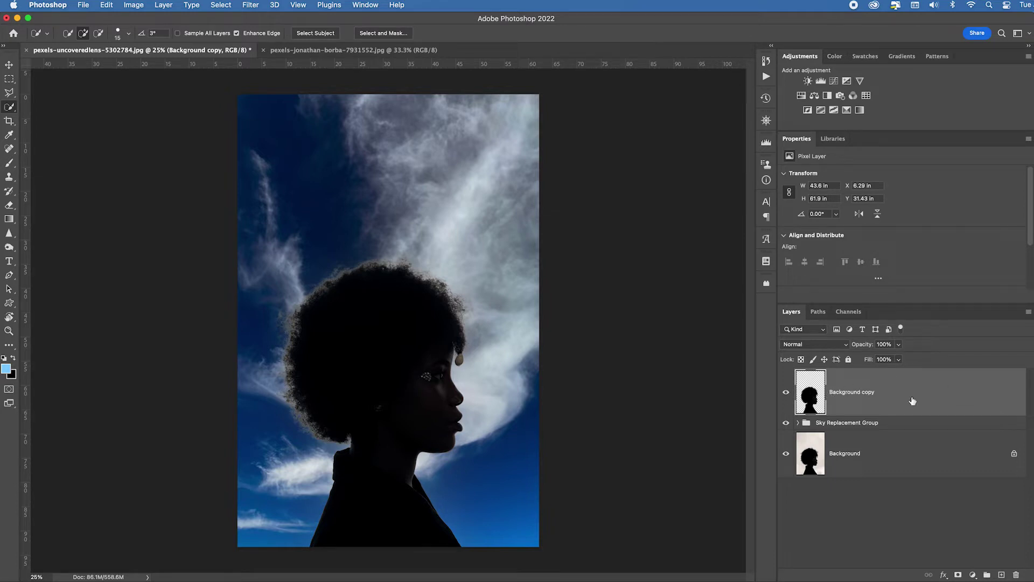
# Run Layer > Matting > Remove White Matte on the cut-out layer.
pyautogui.click(162, 6)
pyautogui.moveTo(248, 425)
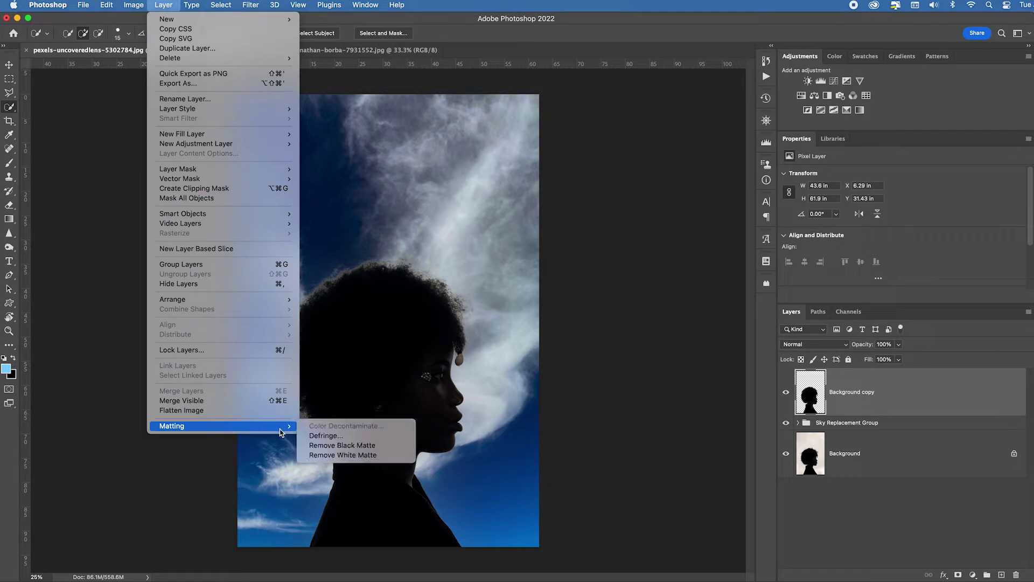
pyautogui.click(351, 455)
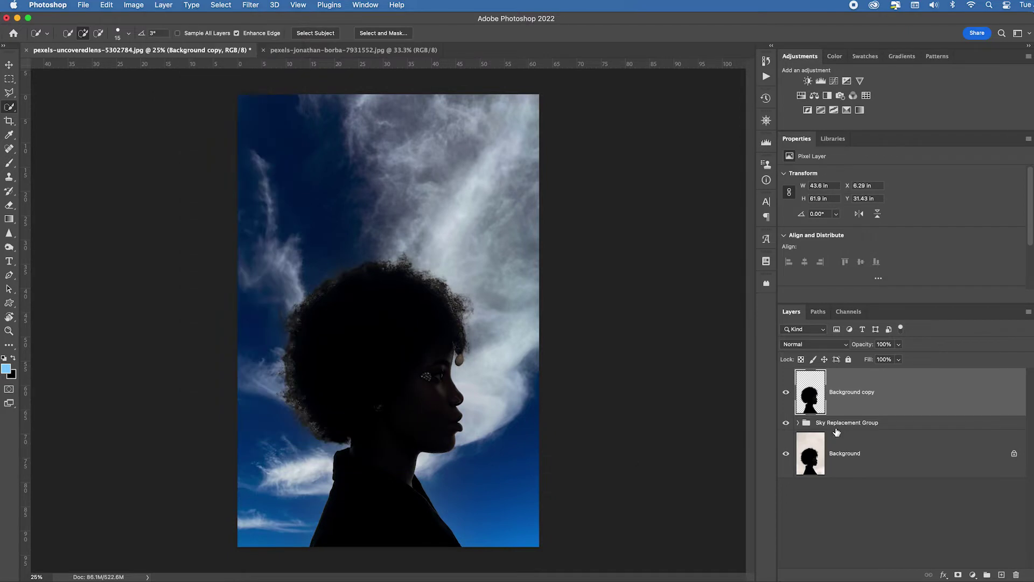
# Delete Background copy, crop the image's top edge down, and add an empty Layer 1.
pyautogui.click(787, 394)
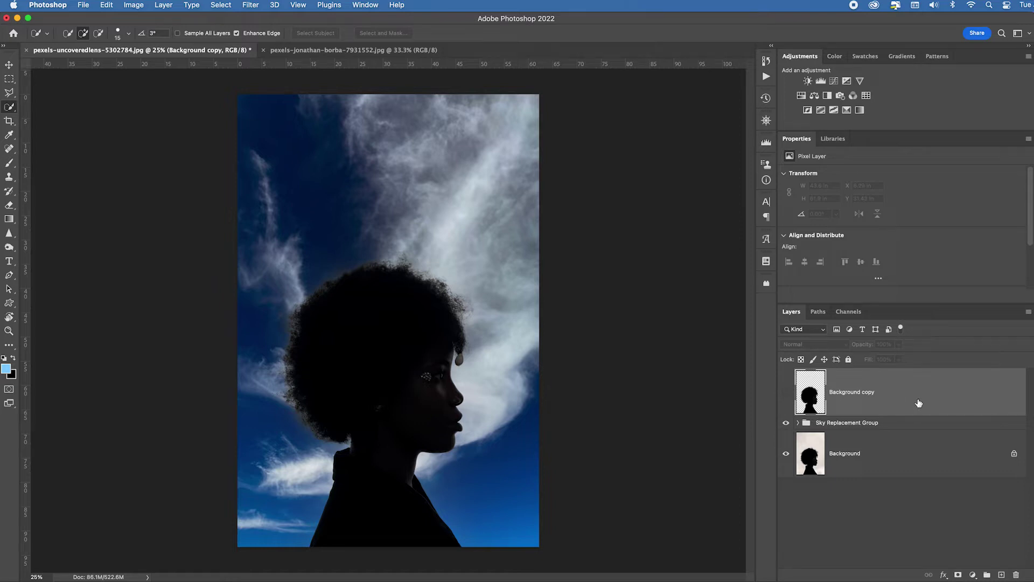
pyautogui.press('Delete')
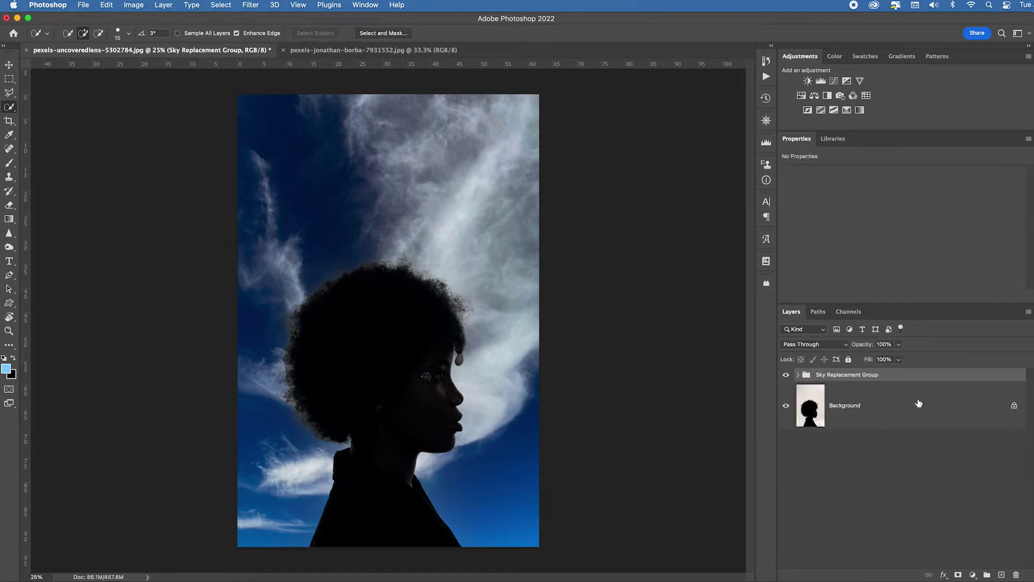
pyautogui.click(9, 121)
pyautogui.moveTo(387, 94); pyautogui.dragTo(394, 152)
pyautogui.press('Return')
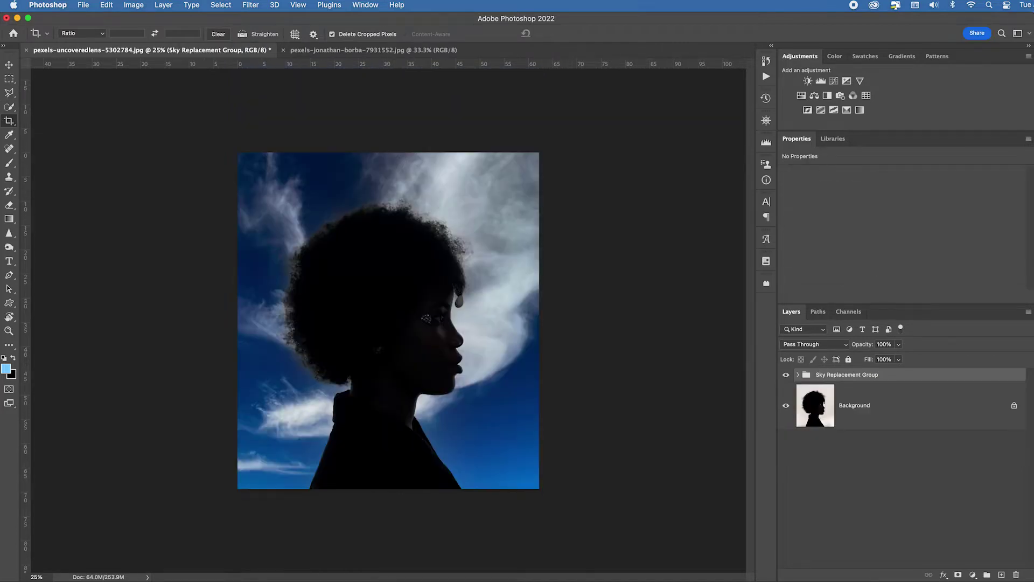
pyautogui.click(1002, 576)
pyautogui.click(10, 163)
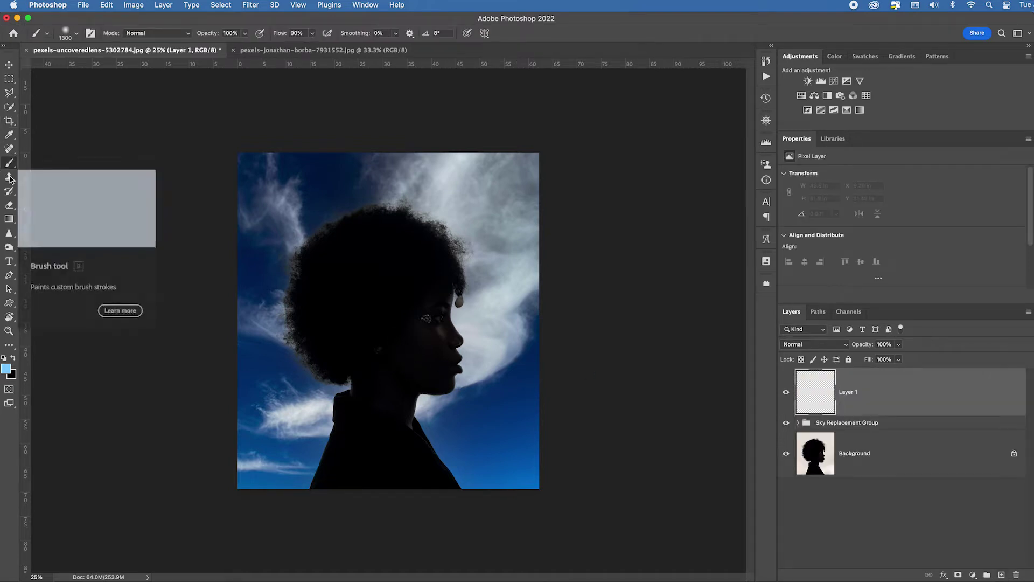
# Set the foreground colour to the bright blue 097aef.
pyautogui.keyDown('alt'); pyautogui.click(458, 431); pyautogui.keyUp('alt')
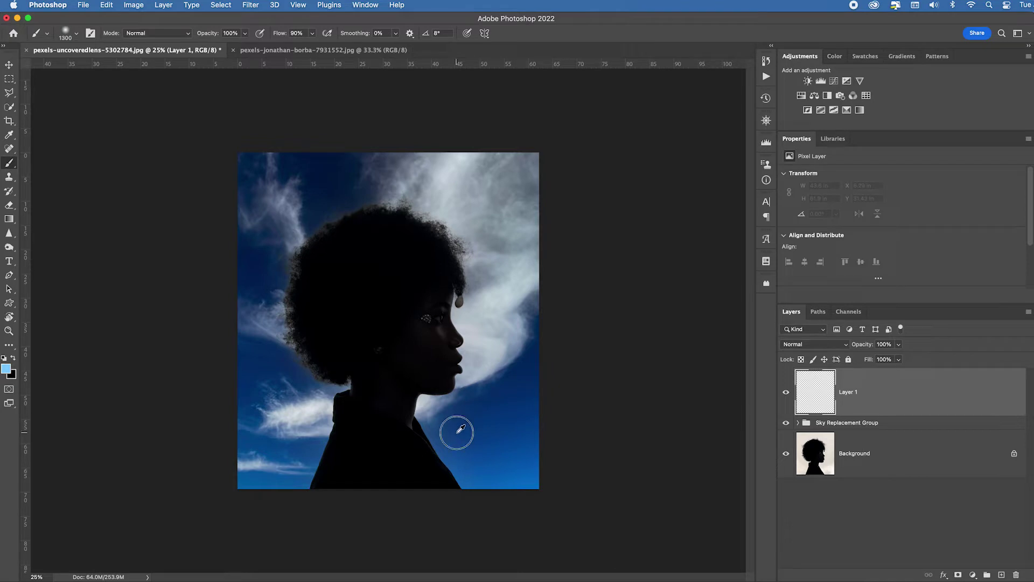
pyautogui.click(6, 369)
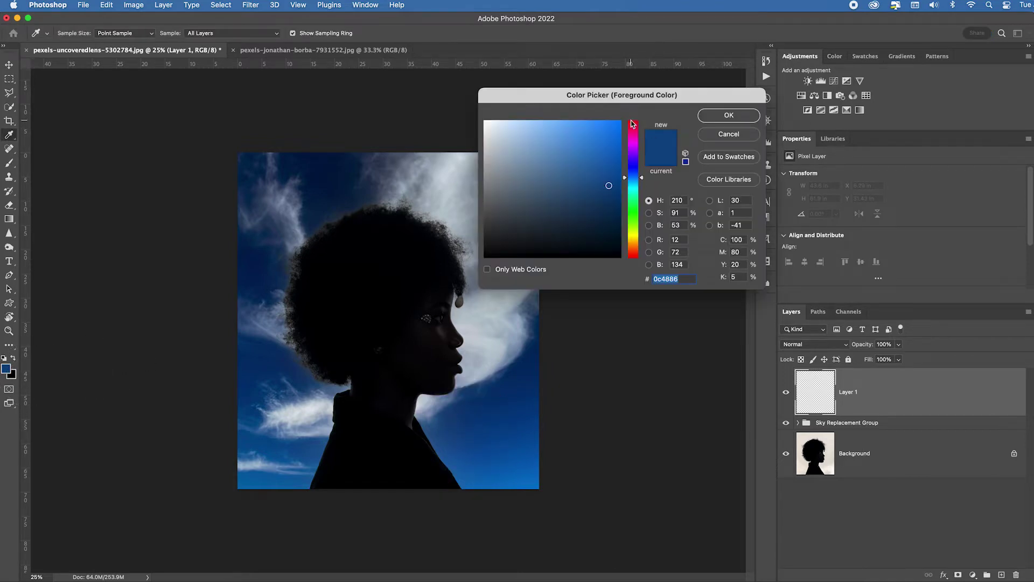
pyautogui.click(616, 128)
pyautogui.click(724, 115)
pyautogui.press('b')
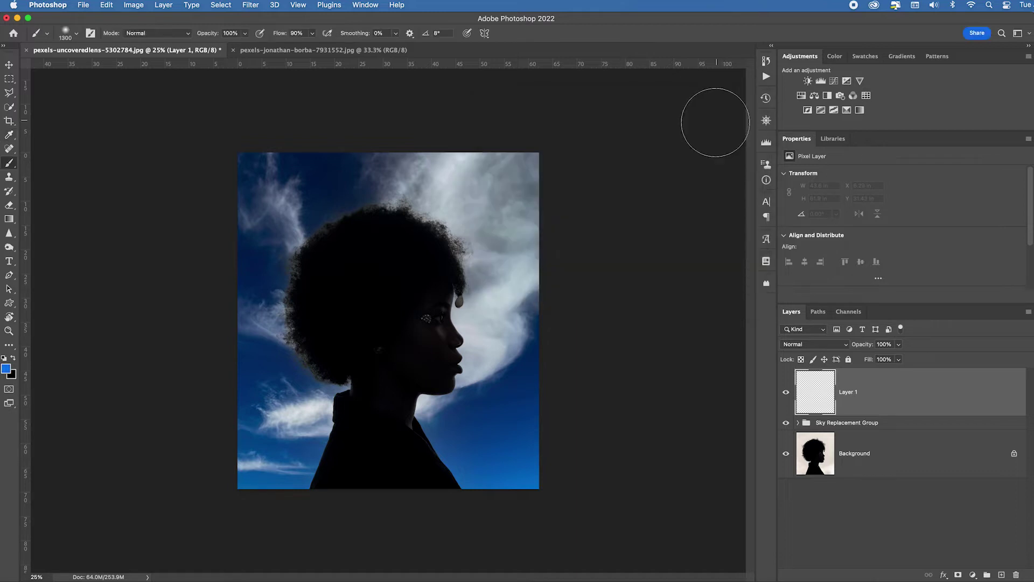
# Fill Layer 1 with the blue foreground colour via Edit > Fill.
pyautogui.click(107, 5)
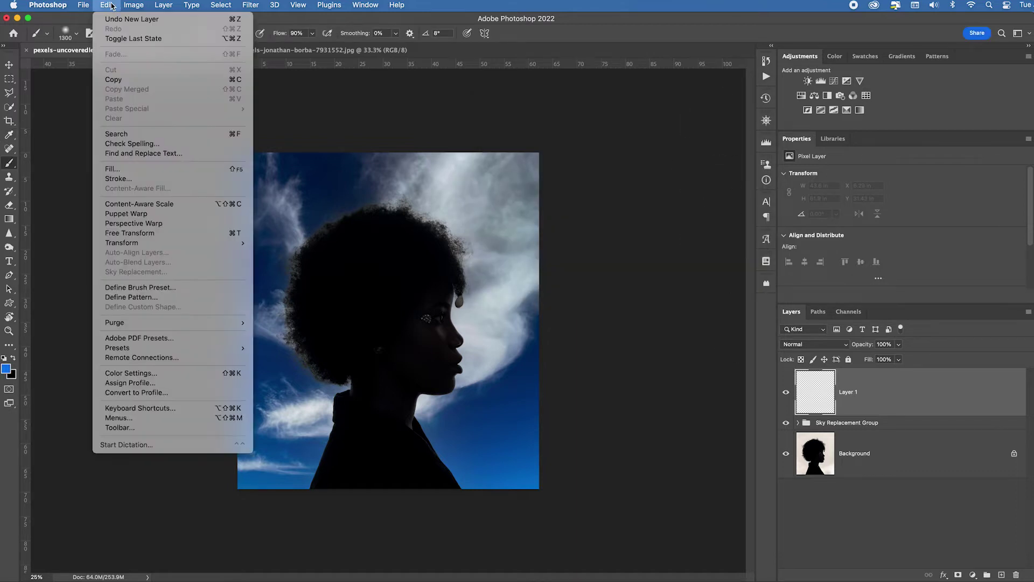
pyautogui.click(163, 167)
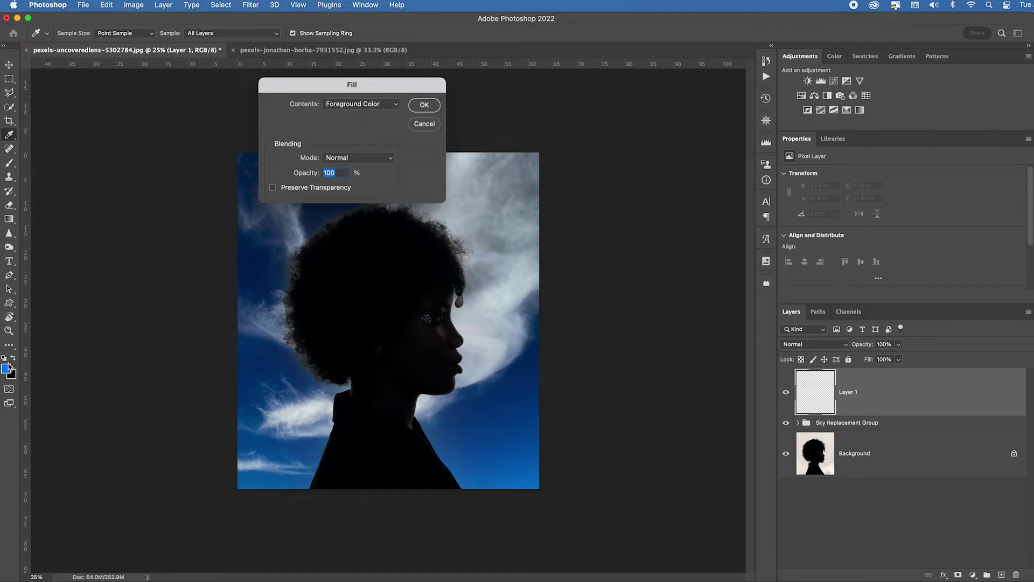
pyautogui.click(425, 105)
pyautogui.press('b')
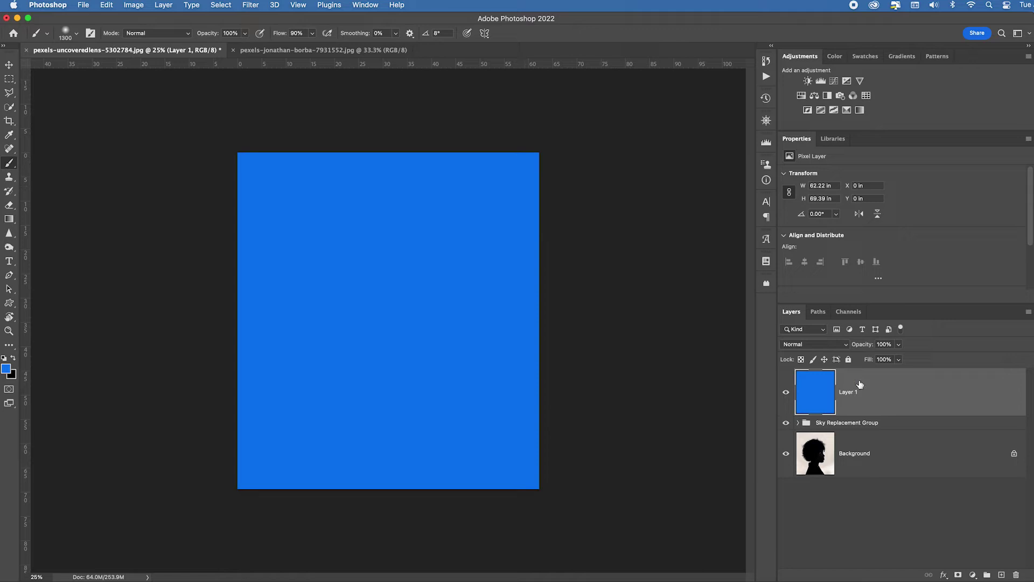
# Set Layer 1's blend mode to Color and its opacity to 53%.
pyautogui.click(833, 346)
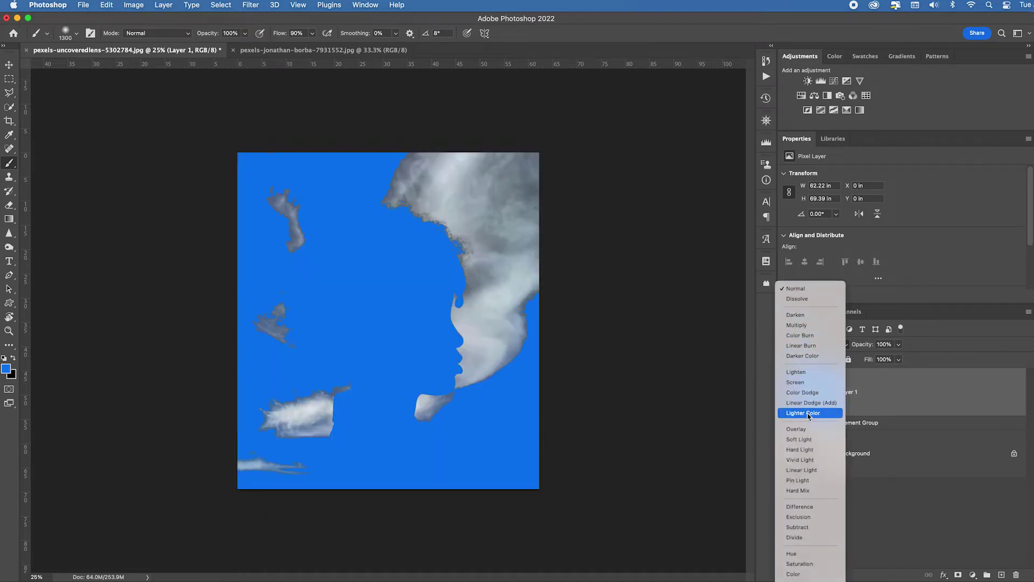
pyautogui.click(801, 574)
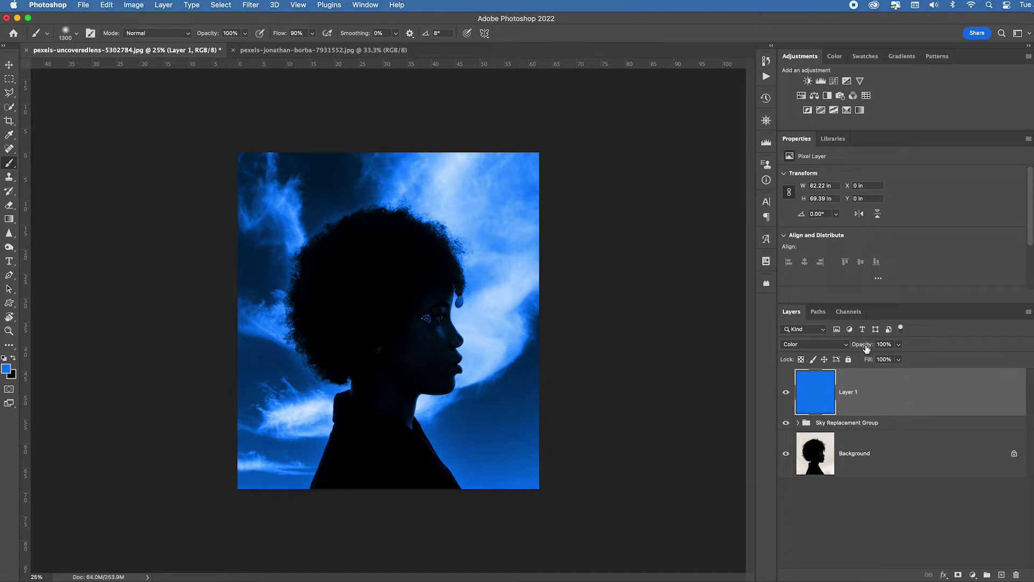
pyautogui.moveTo(869, 348); pyautogui.dragTo(776, 342)
pyautogui.moveTo(871, 348); pyautogui.dragTo(867, 350)
# Copy the Sky layer's mask onto Layer 1 and invert it in Properties.
pyautogui.click(799, 423)
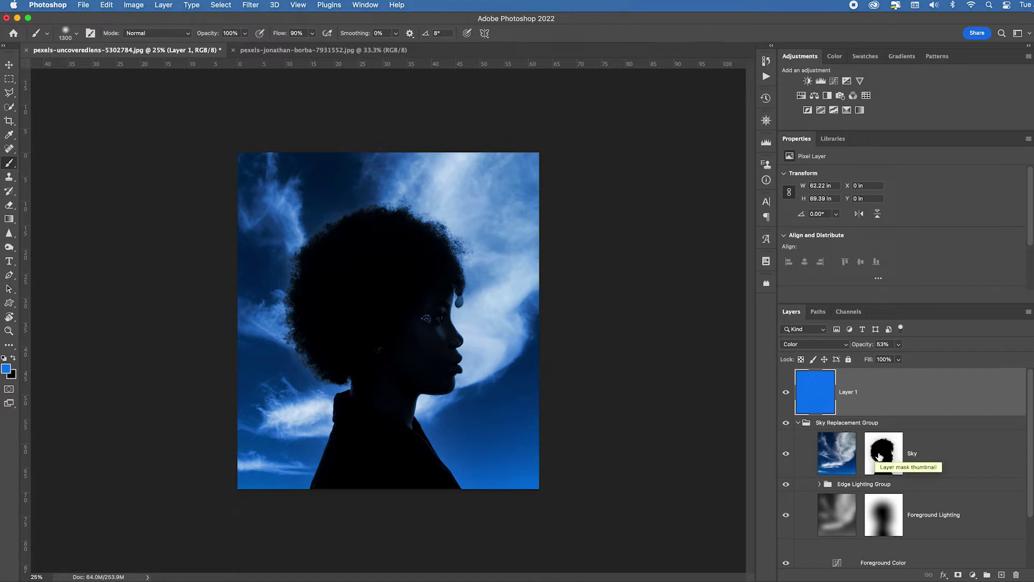
pyautogui.moveTo(879, 457); pyautogui.dragTo(871, 399)
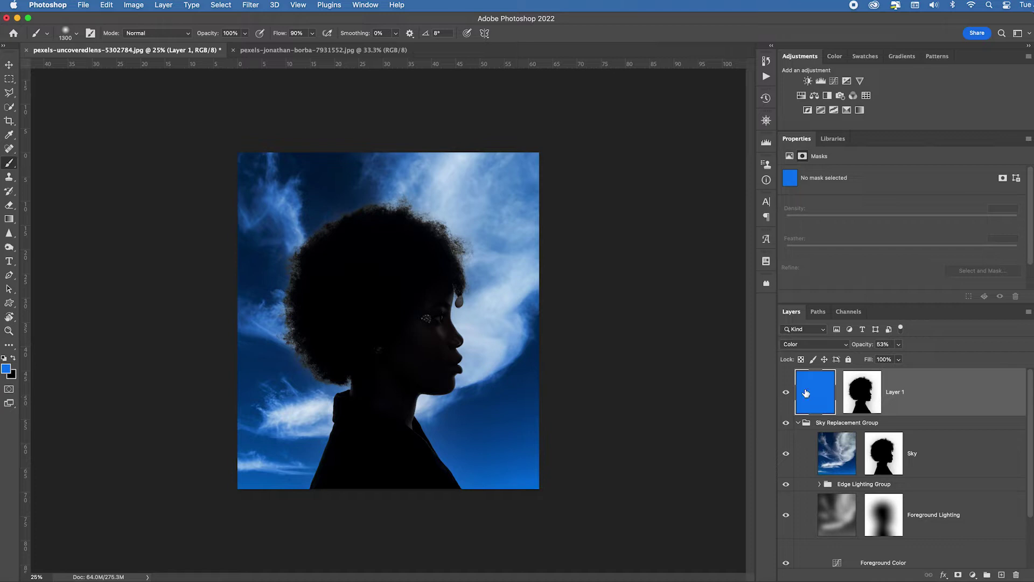
pyautogui.click(857, 397)
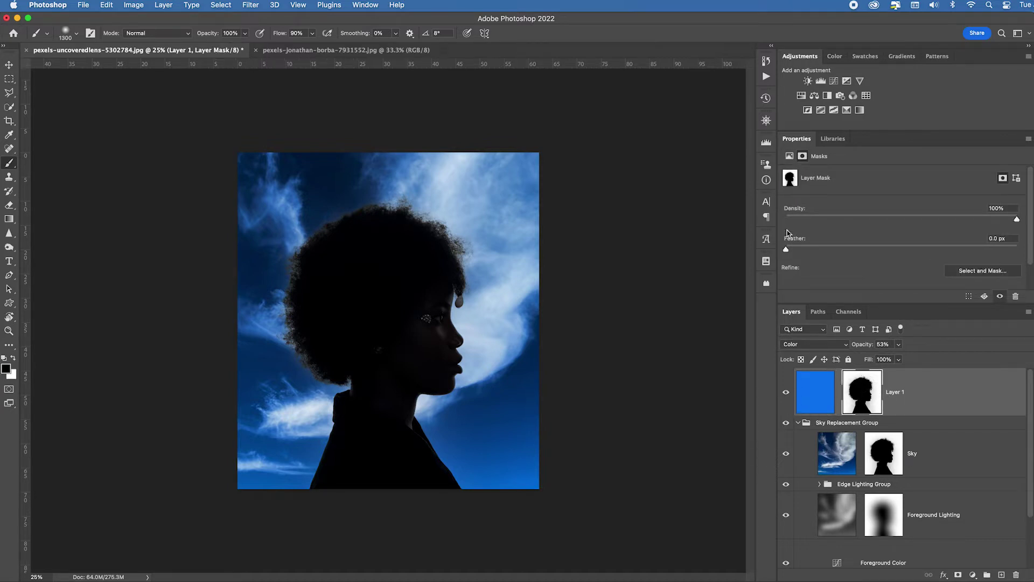
pyautogui.scroll(-1, 826, 241)
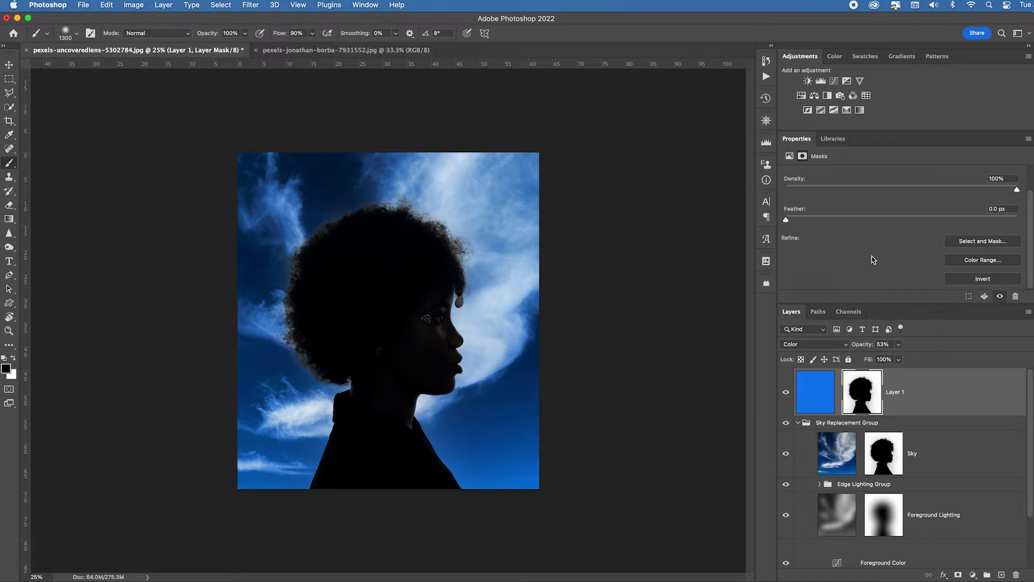
pyautogui.click(984, 279)
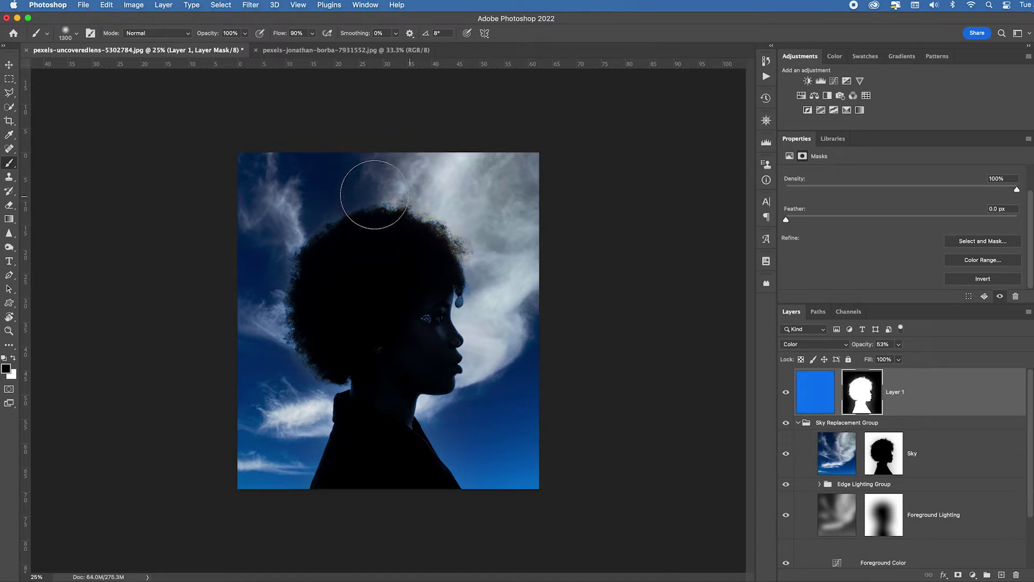
# Paint Layer 1's mask around the hair: black to hide the tint, 50% white to partly restore it.
pyautogui.moveTo(375, 195)
pyautogui.mouseDown()
pyautogui.moveTo(456, 264)
pyautogui.moveTo(443, 288)
pyautogui.mouseUp()
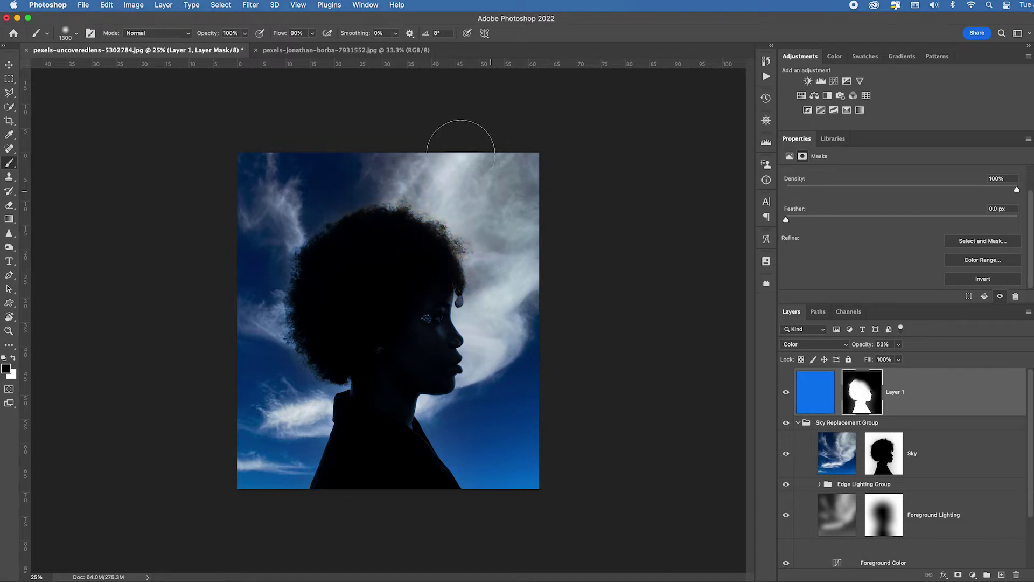
pyautogui.moveTo(460, 154)
pyautogui.mouseDown()
pyautogui.moveTo(332, 370)
pyautogui.moveTo(281, 349)
pyautogui.mouseUp()
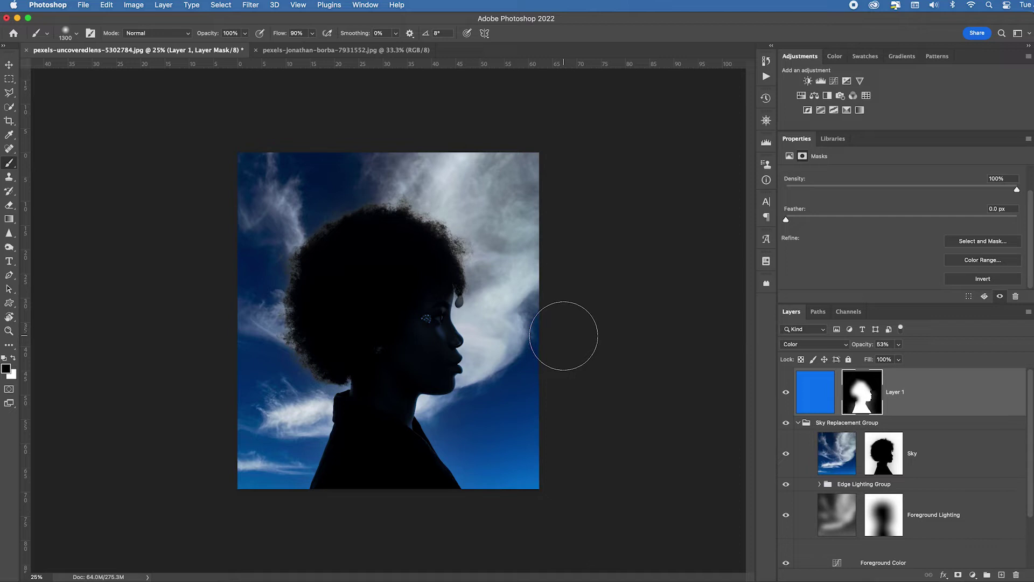
pyautogui.press('x')
pyautogui.press('5')
pyautogui.moveTo(431, 251)
pyautogui.mouseDown()
pyautogui.moveTo(396, 234)
pyautogui.moveTo(360, 383)
pyautogui.mouseUp()
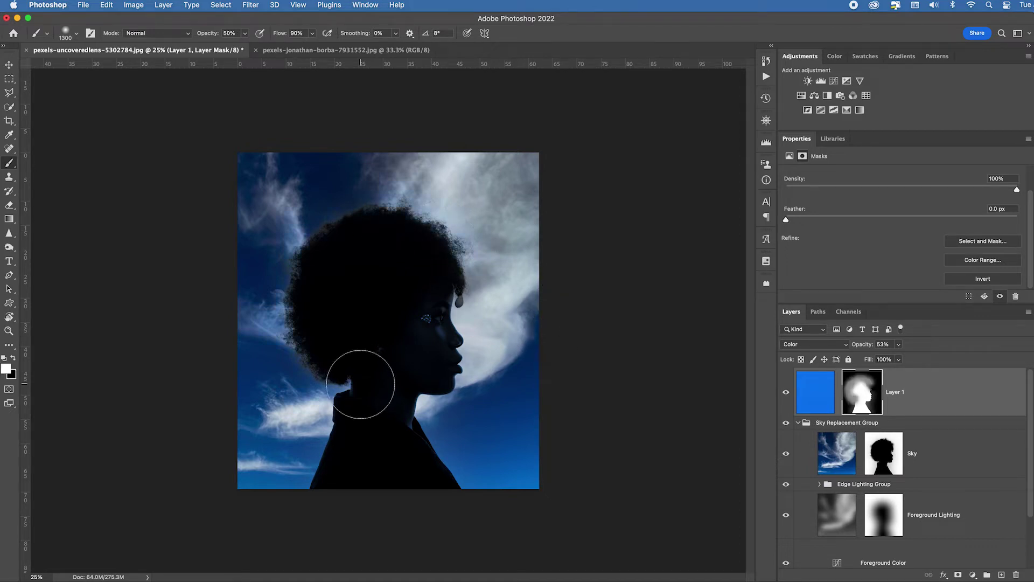
pyautogui.moveTo(295, 319)
pyautogui.mouseDown()
pyautogui.moveTo(311, 254)
pyautogui.moveTo(351, 229)
pyautogui.moveTo(391, 219)
pyautogui.moveTo(455, 242)
pyautogui.mouseUp()
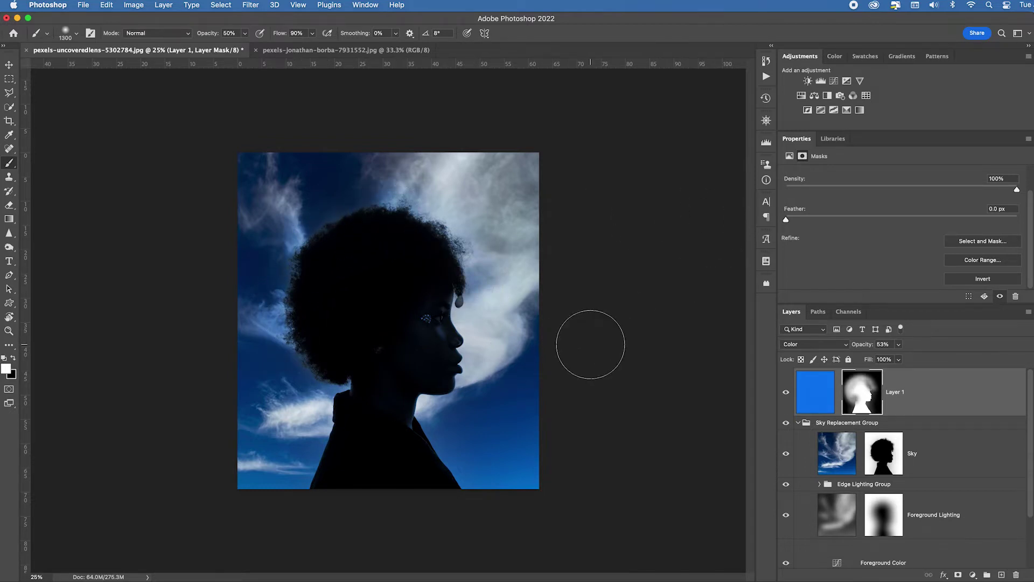
pyautogui.press('x')
pyautogui.press('[')
pyautogui.press('[')
pyautogui.press('[')
pyautogui.press('[')
pyautogui.press('[')
pyautogui.click(473, 286)
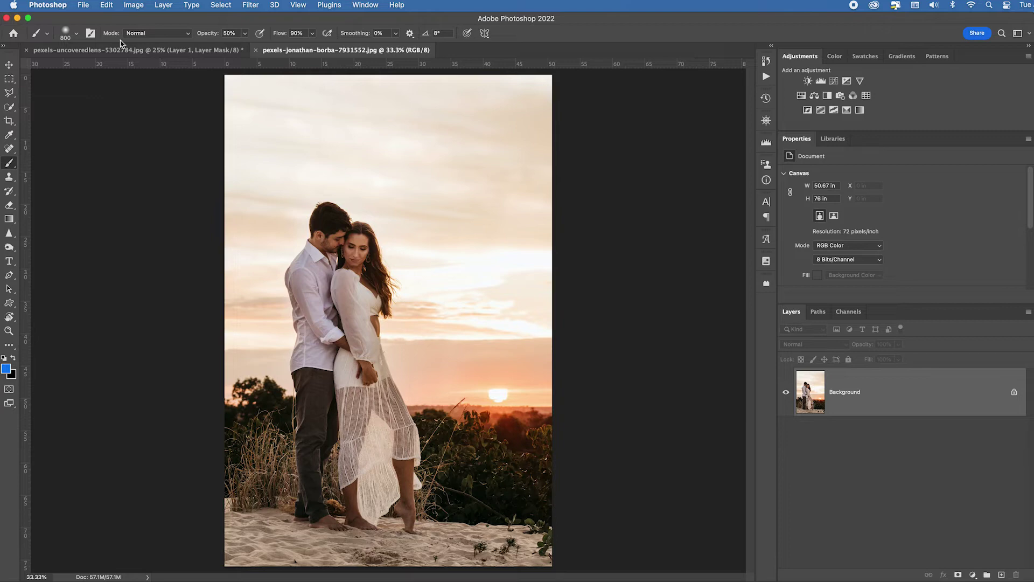
# Start Sky Replacement on the couple photo and browse to the Spectacular_Pack_1 sky folder.
pyautogui.click(106, 5)
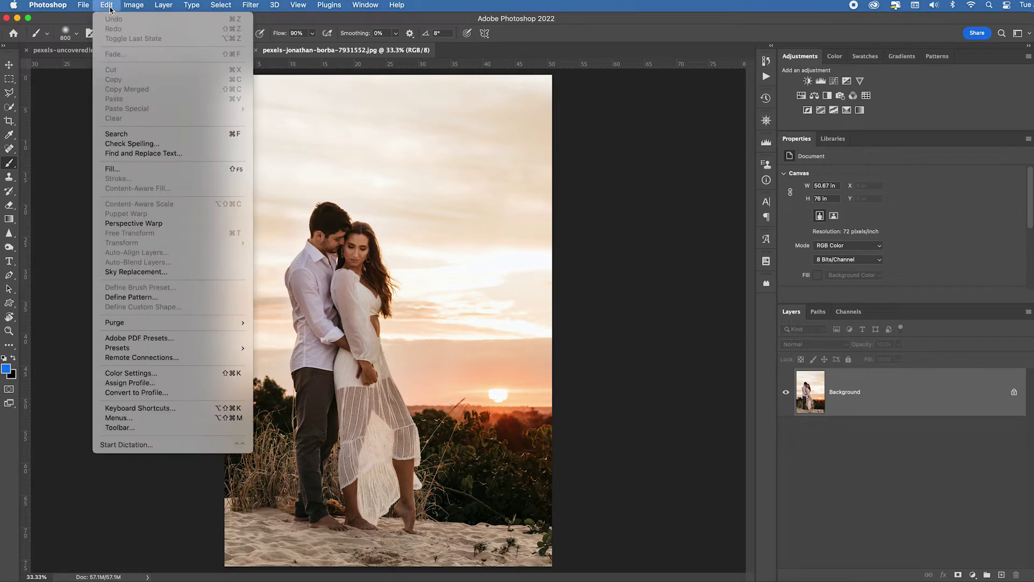
pyautogui.click(167, 271)
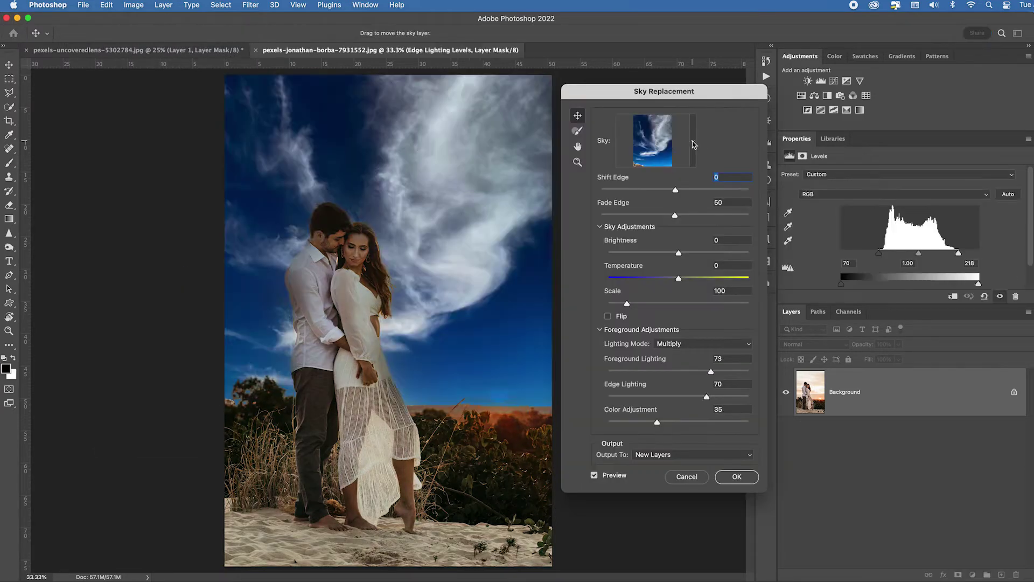
pyautogui.click(694, 144)
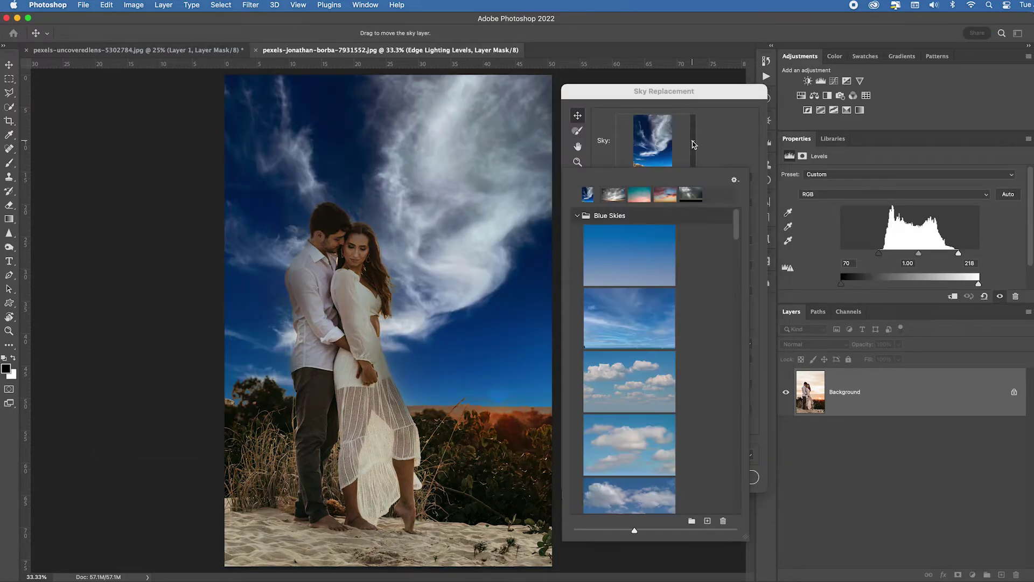
pyautogui.click(578, 217)
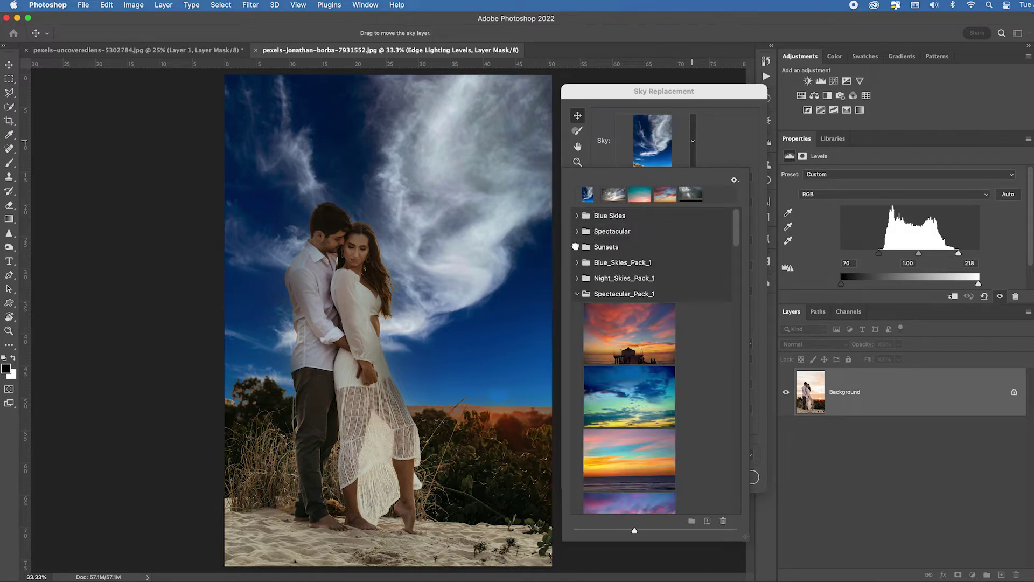
pyautogui.click(578, 247)
pyautogui.scroll(-3, 710, 340)
pyautogui.scroll(5, 710, 339)
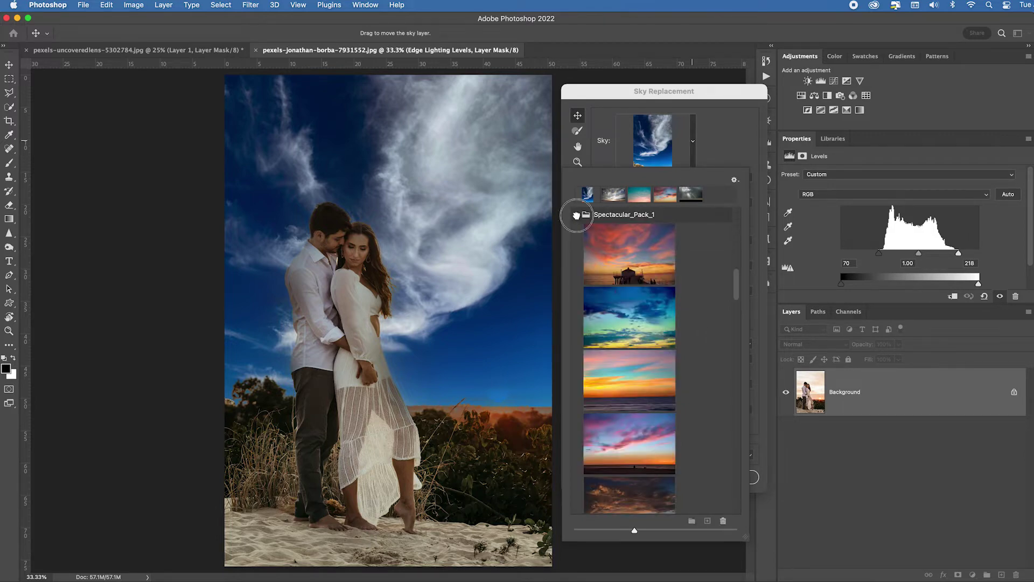
pyautogui.click(577, 217)
pyautogui.click(577, 215)
# Choose the teal-and-orange sunset sky and lower its brightness slightly.
pyautogui.scroll(-8, 635, 282)
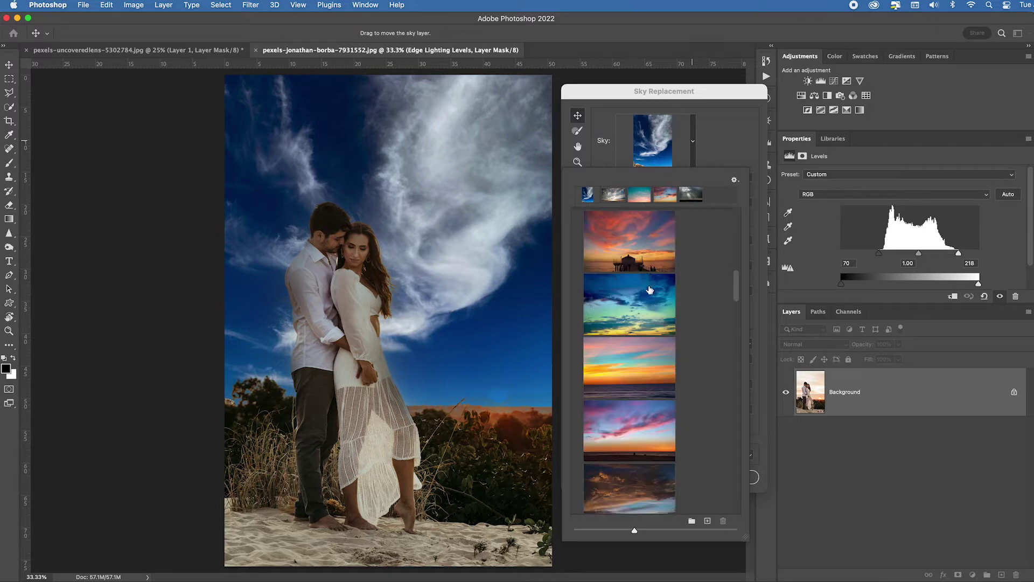
pyautogui.scroll(-1, 646, 305)
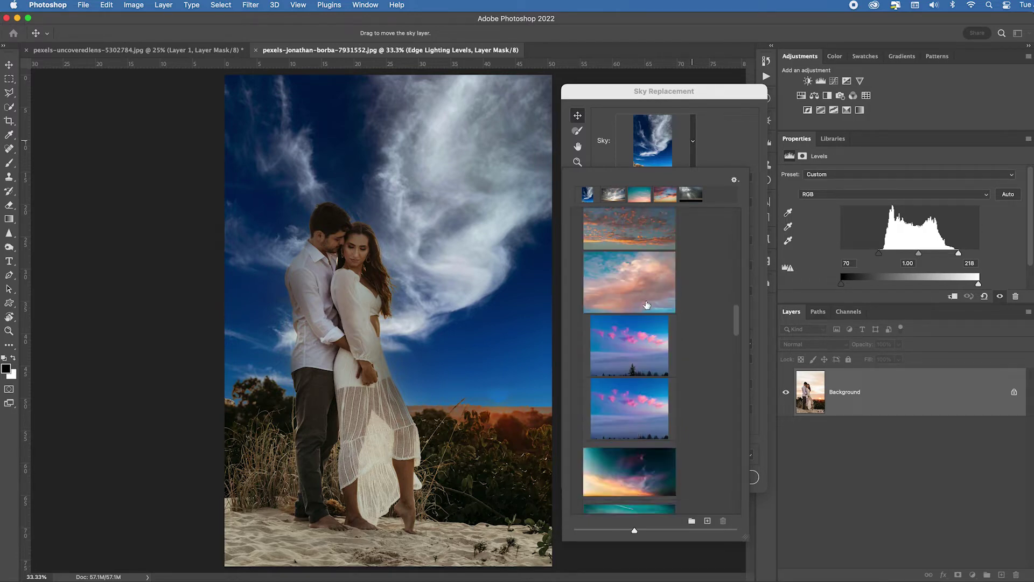
pyautogui.scroll(-10, 647, 305)
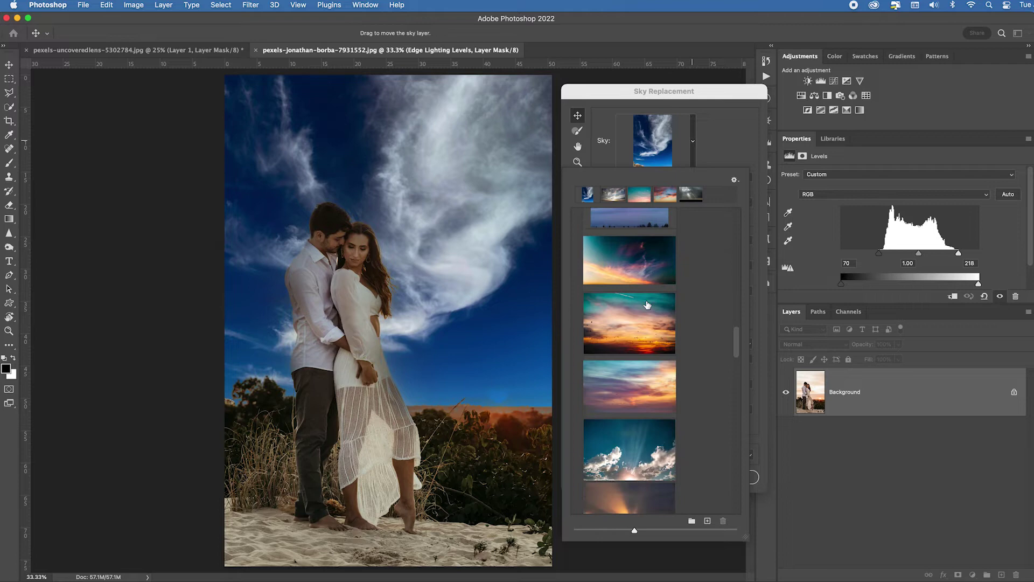
pyautogui.click(663, 331)
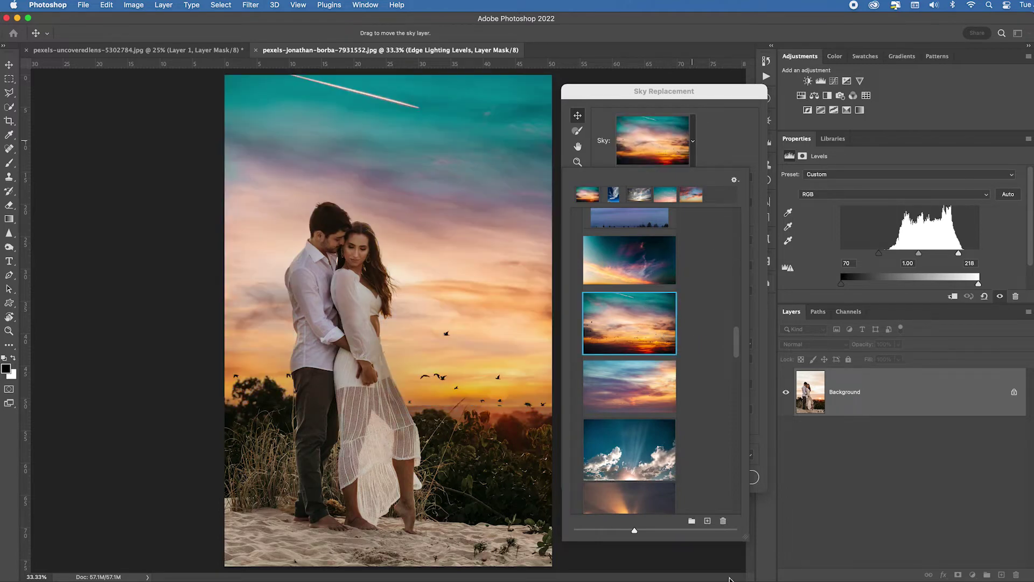
pyautogui.click(746, 129)
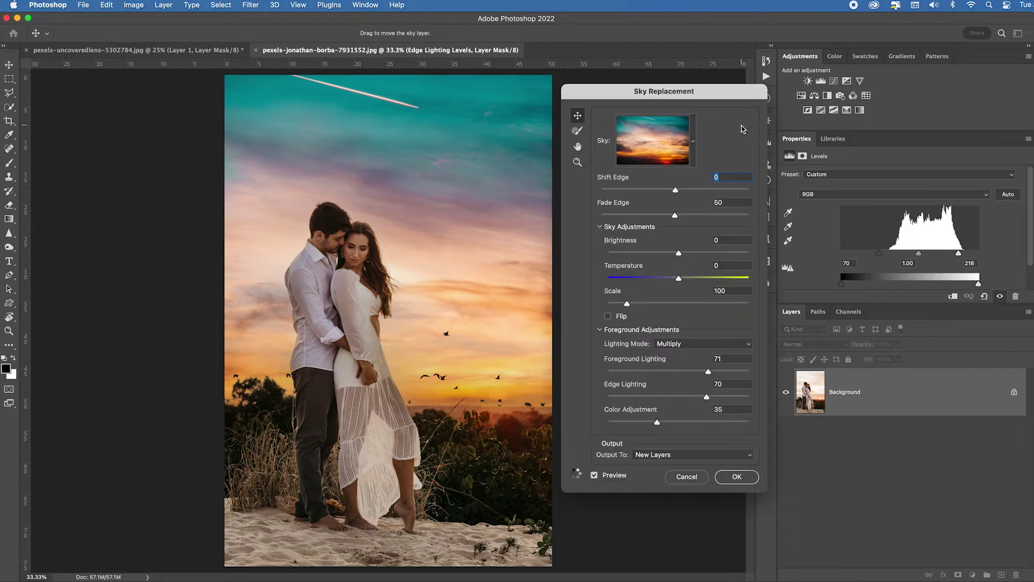
pyautogui.moveTo(681, 257)
pyautogui.mouseDown()
pyautogui.moveTo(699, 258)
pyautogui.moveTo(677, 255)
pyautogui.mouseUp()
# Apply the sky replacement and stamp all visible layers into a new merged Layer 1.
pyautogui.click(738, 477)
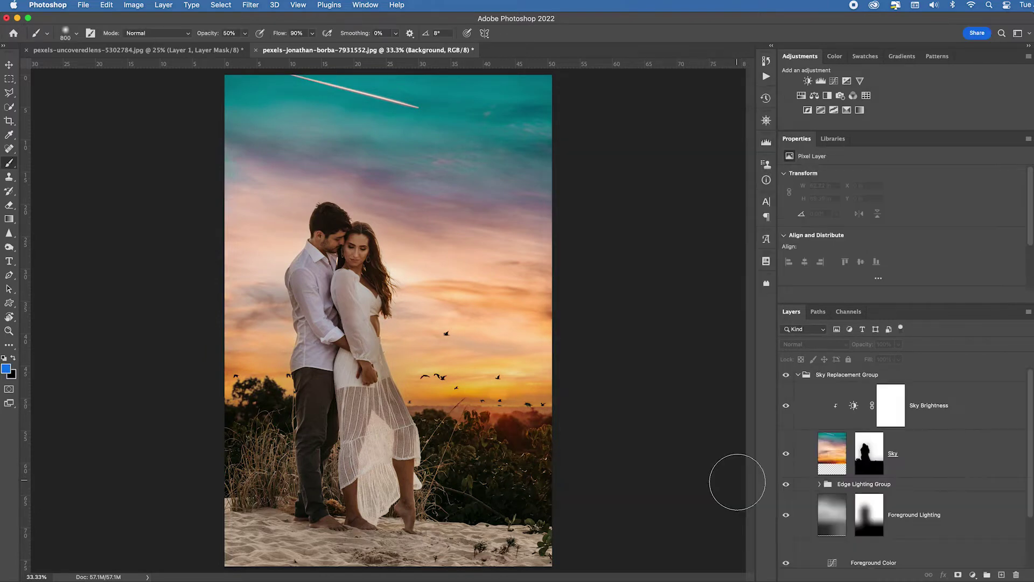
pyautogui.click(798, 375)
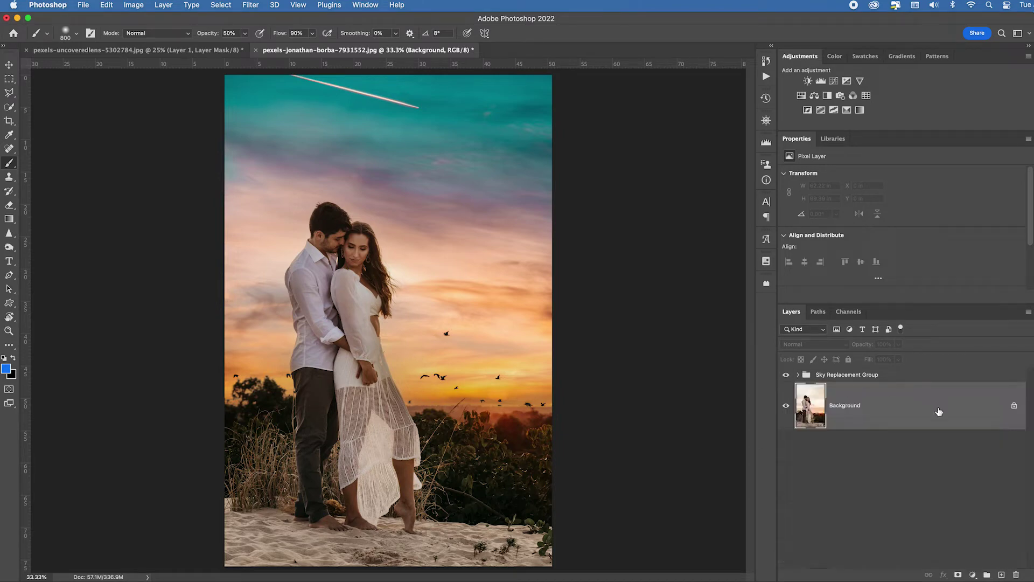
pyautogui.click(923, 375)
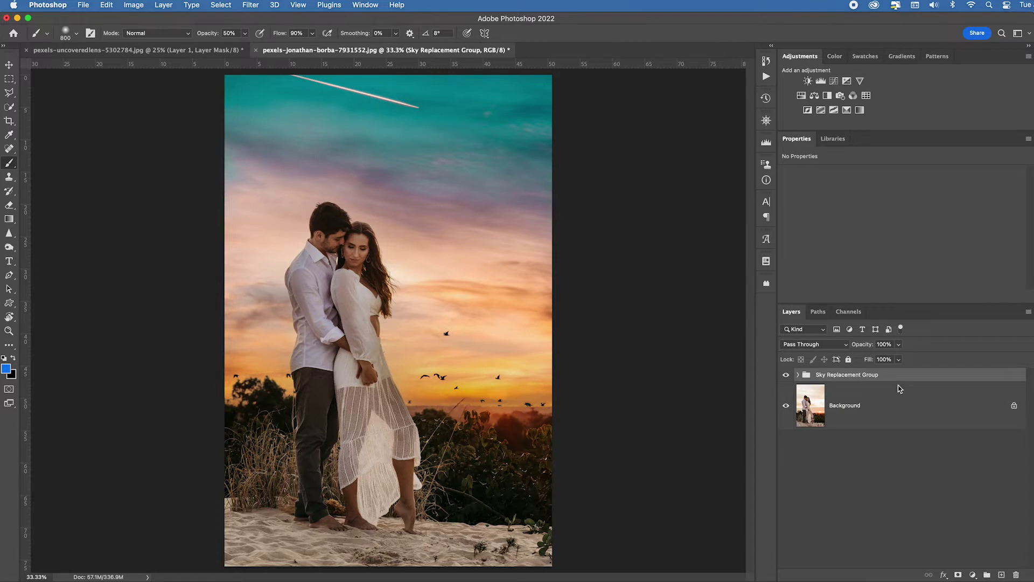
pyautogui.press('super+alt+shift+e')
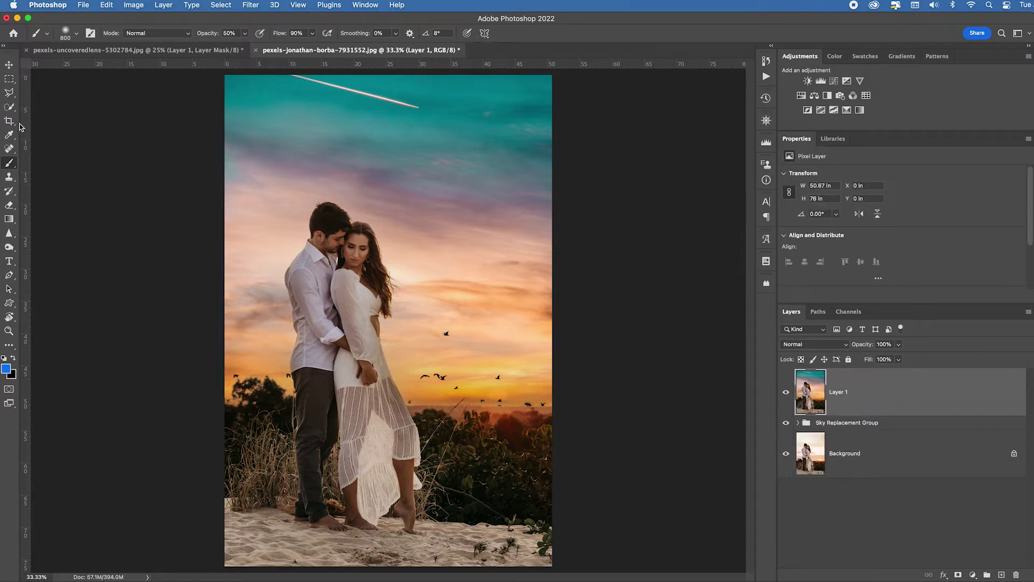
# Heal the white contrail out of the upper sky with an enlarged Spot Healing Brush.
pyautogui.click(9, 149)
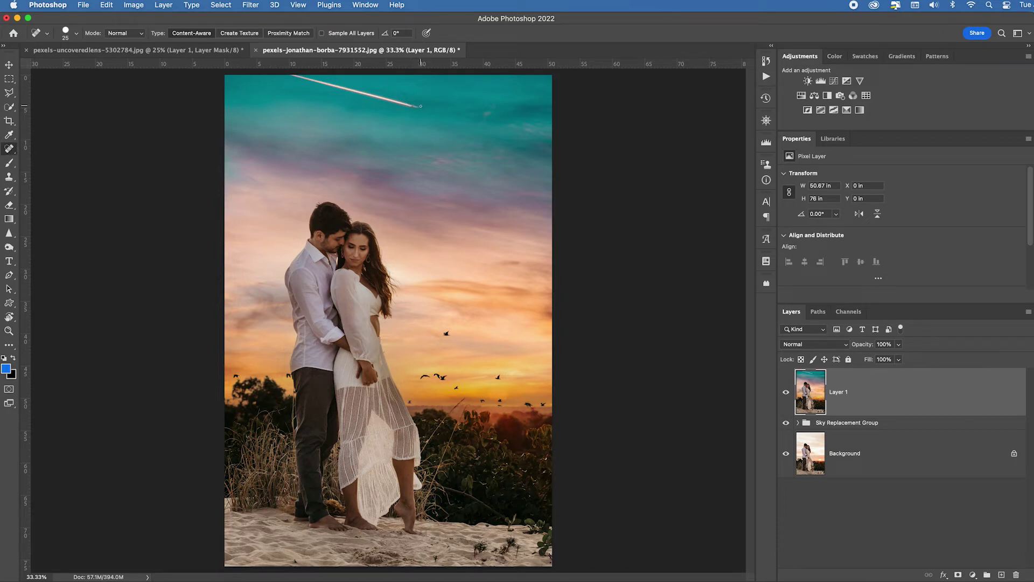
pyautogui.press(']')
pyautogui.press(']')
pyautogui.keyDown('shift'); pyautogui.click(292, 76); pyautogui.keyUp('shift')
pyautogui.press(']')
pyautogui.press(']')
pyautogui.moveTo(423, 110); pyautogui.dragTo(315, 82)
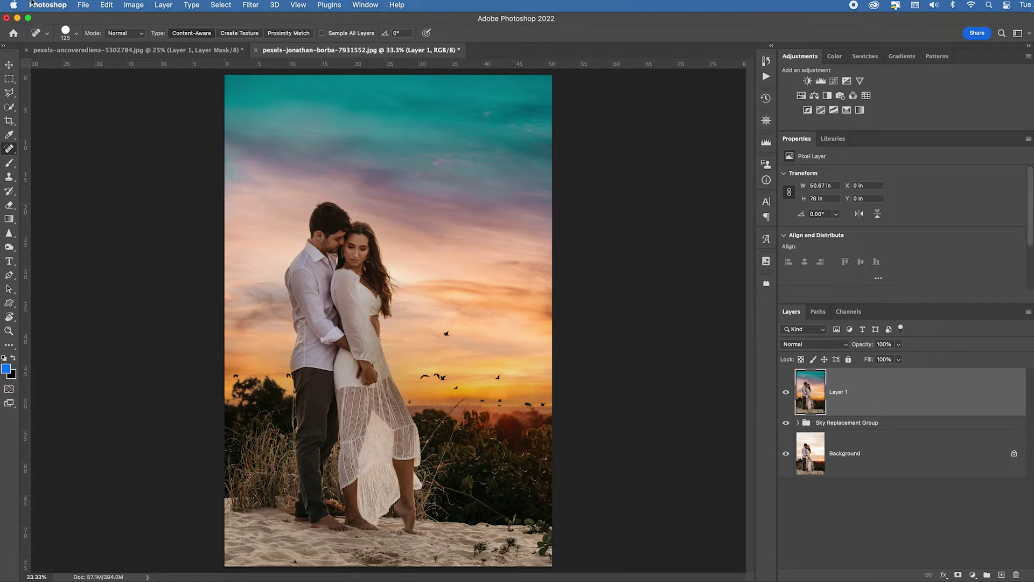
# In Camera Raw, set Clarity +32, Vibrance +35, Temperature +10 and lower Highlights.
pyautogui.click(251, 6)
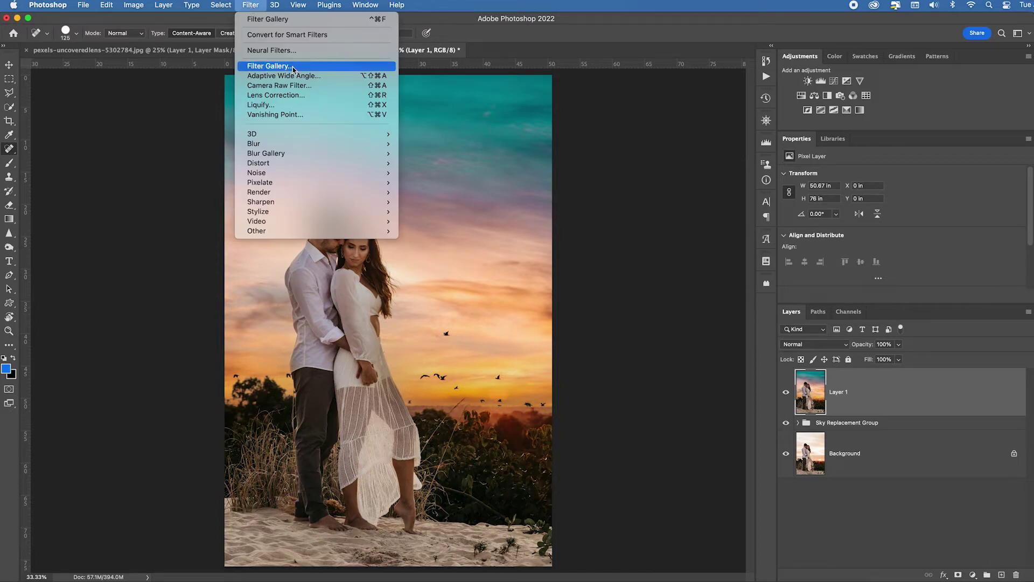
pyautogui.click(330, 87)
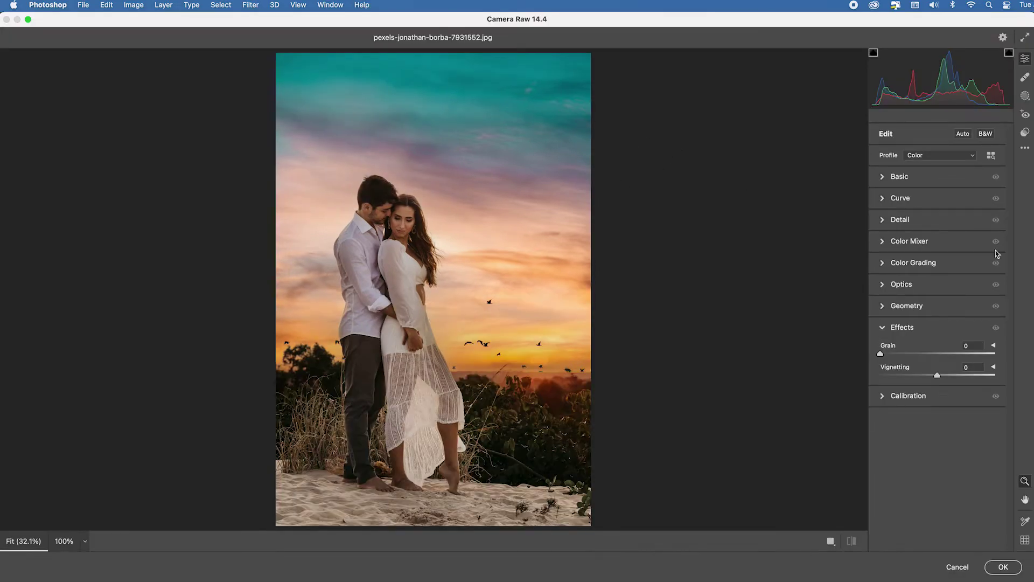
pyautogui.click(884, 179)
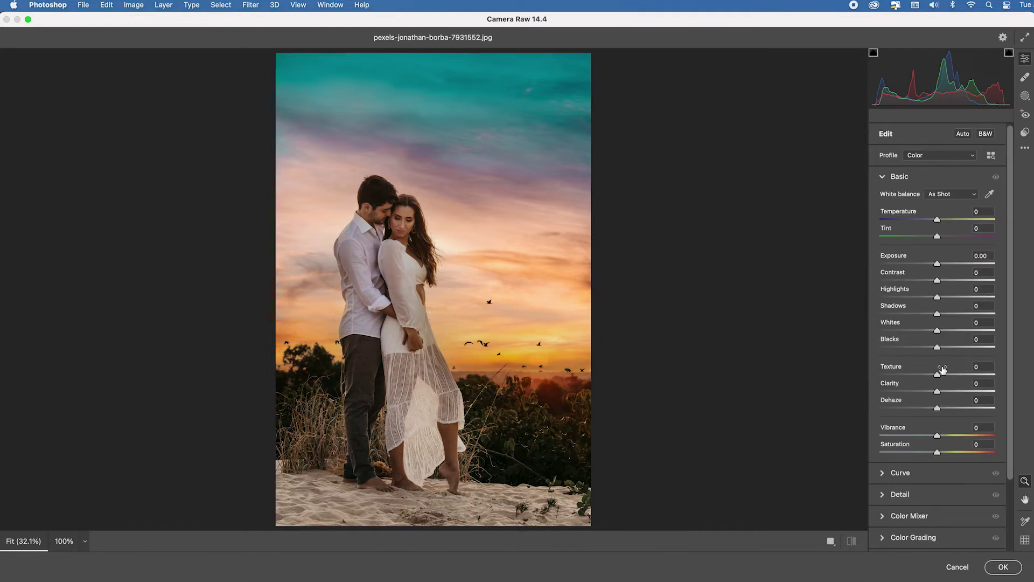
pyautogui.moveTo(937, 392); pyautogui.dragTo(960, 393)
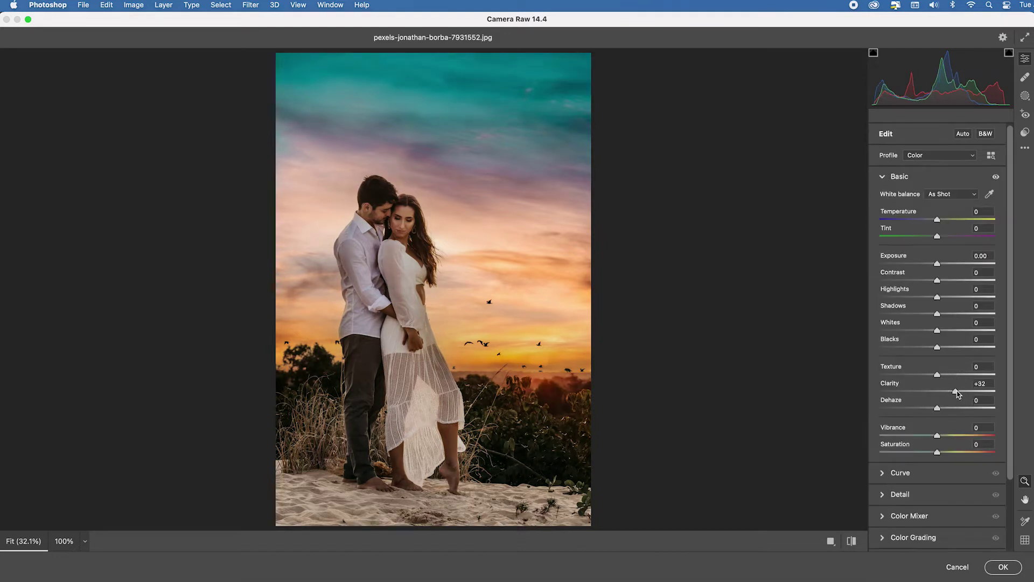
pyautogui.moveTo(938, 436); pyautogui.dragTo(960, 441)
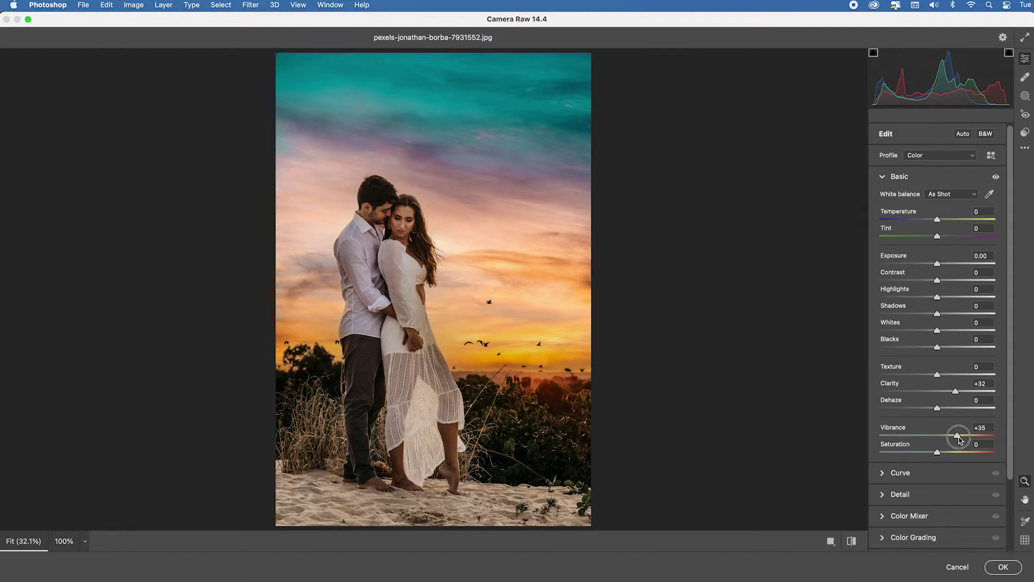
pyautogui.moveTo(939, 220); pyautogui.dragTo(944, 221)
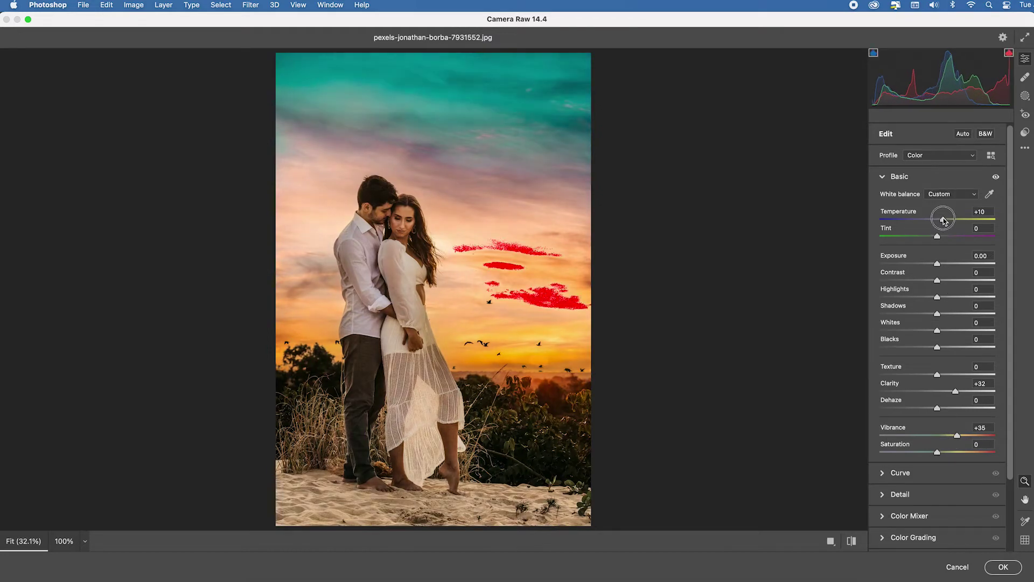
pyautogui.moveTo(938, 297); pyautogui.dragTo(920, 297)
# Add colour noise reduction 32, lift shadows, add a -28 vignette, and apply the Camera Raw edits.
pyautogui.scroll(-3, 910, 342)
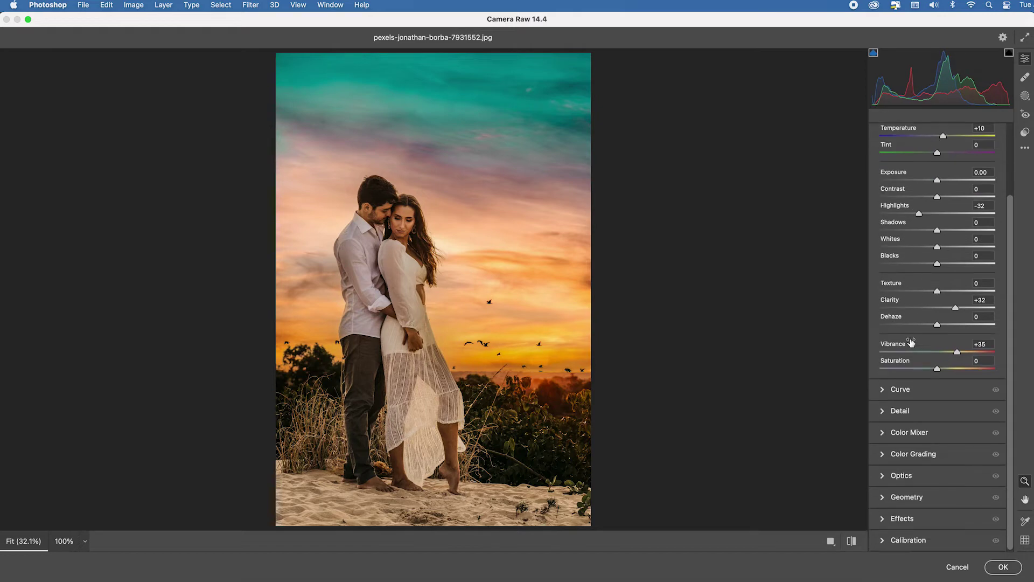
pyautogui.click(886, 412)
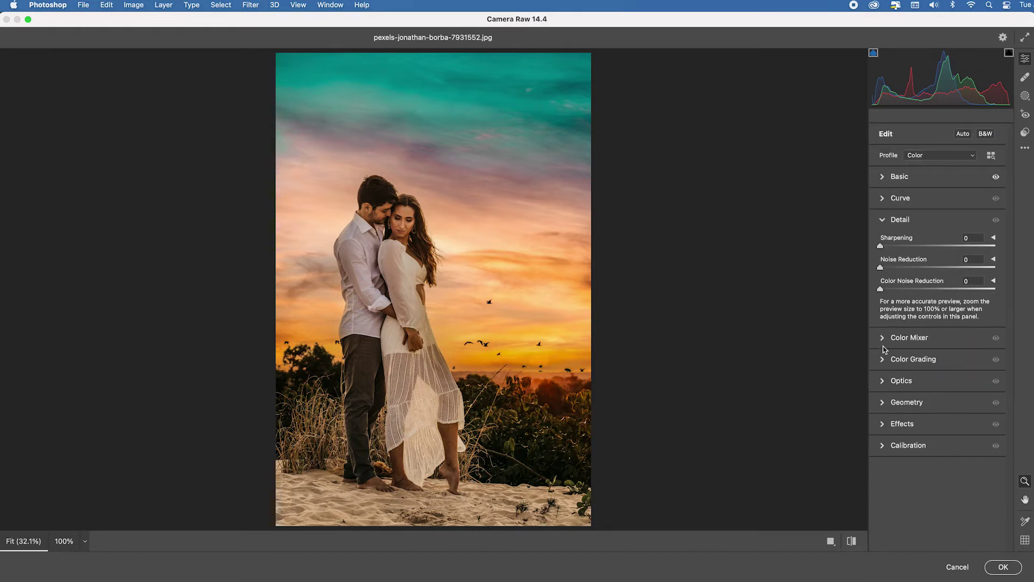
pyautogui.moveTo(881, 289); pyautogui.dragTo(951, 268)
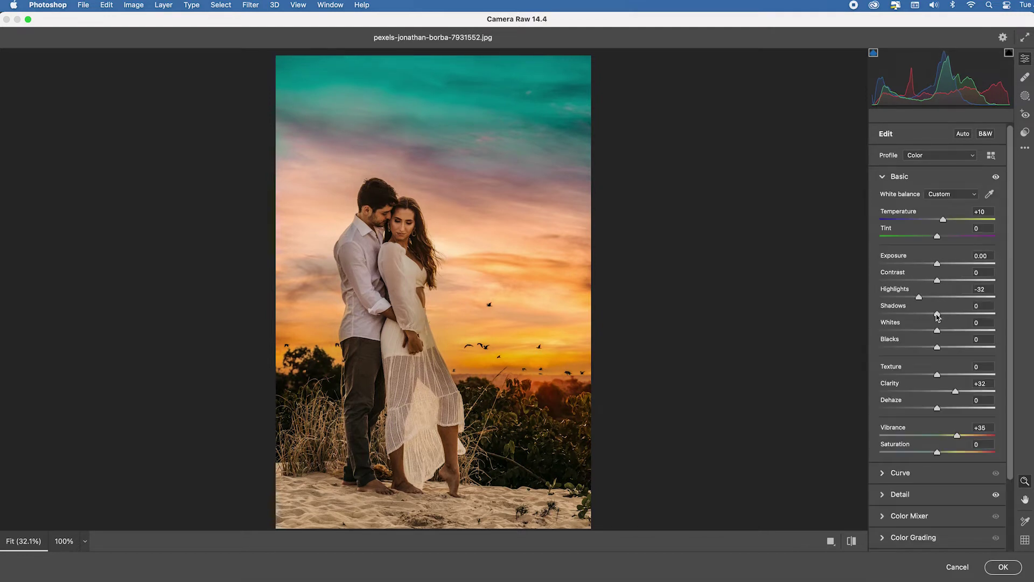
pyautogui.moveTo(948, 313); pyautogui.dragTo(911, 296)
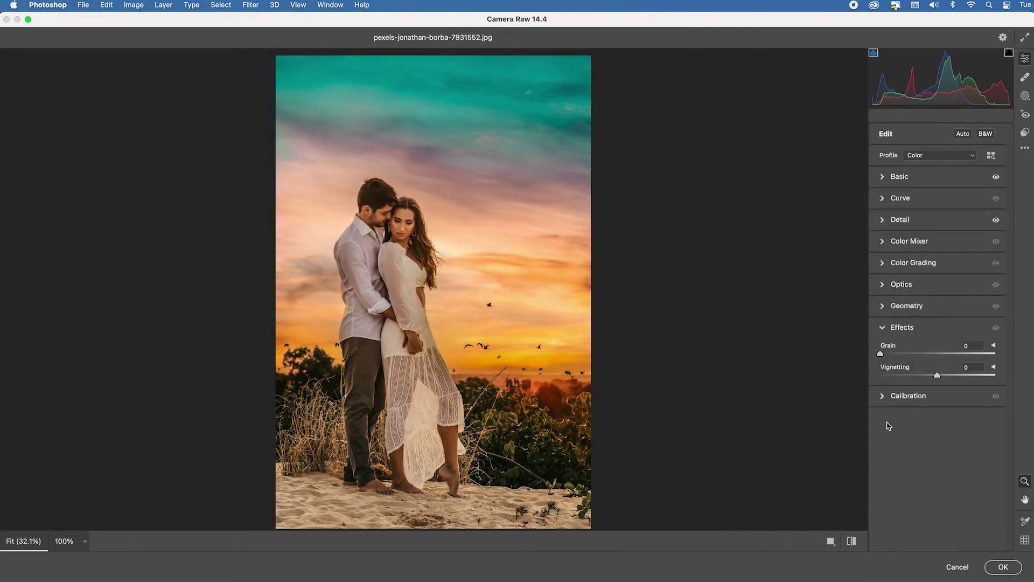
pyautogui.moveTo(935, 380); pyautogui.dragTo(923, 383)
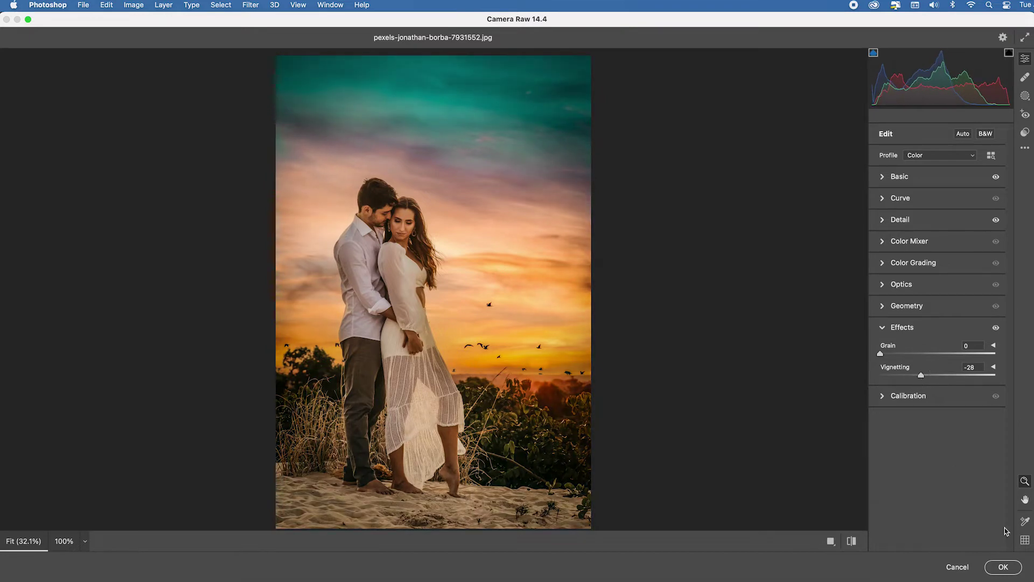
pyautogui.click(1003, 568)
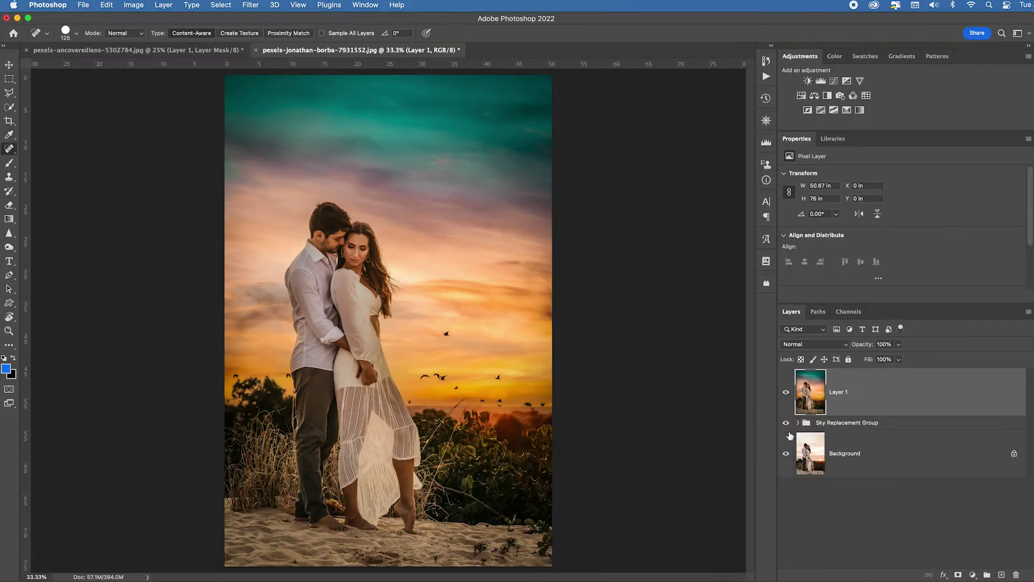
pyautogui.click(786, 395)
# Apply Neural Filters Smart Portrait with Facial age +50 and thinner hair, output as a new layer.
pyautogui.click(786, 393)
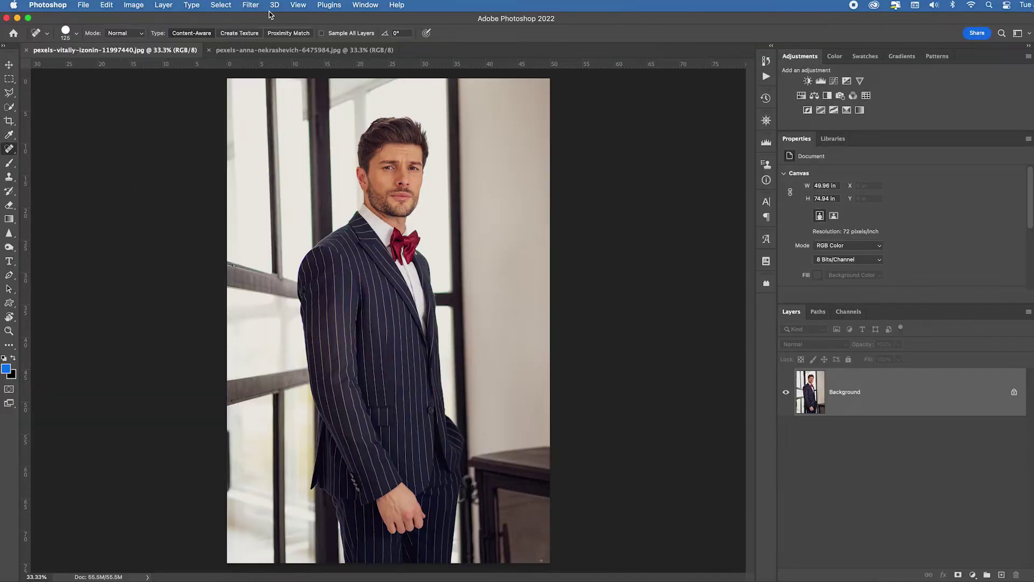
pyautogui.click(251, 5)
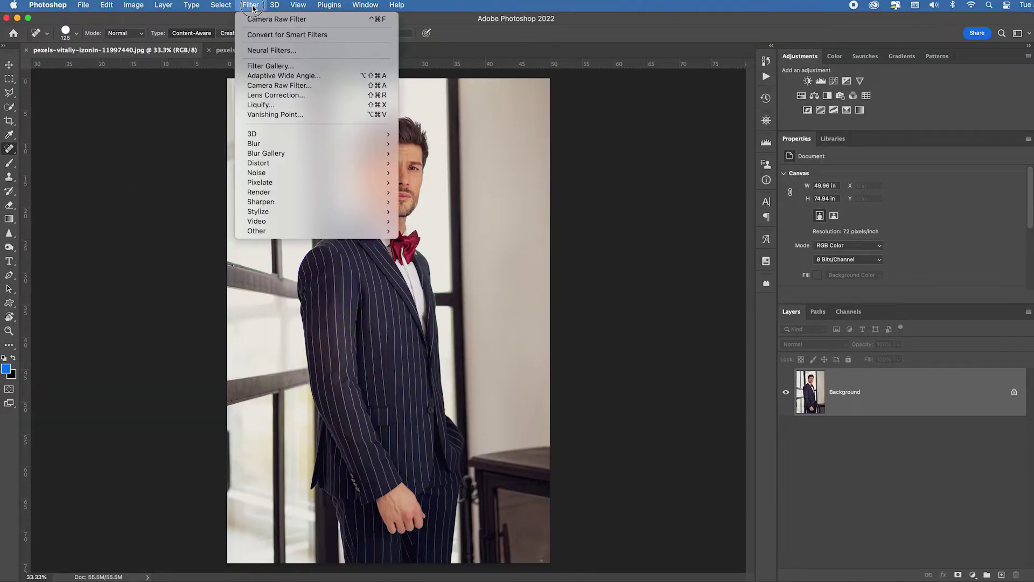
pyautogui.click(264, 50)
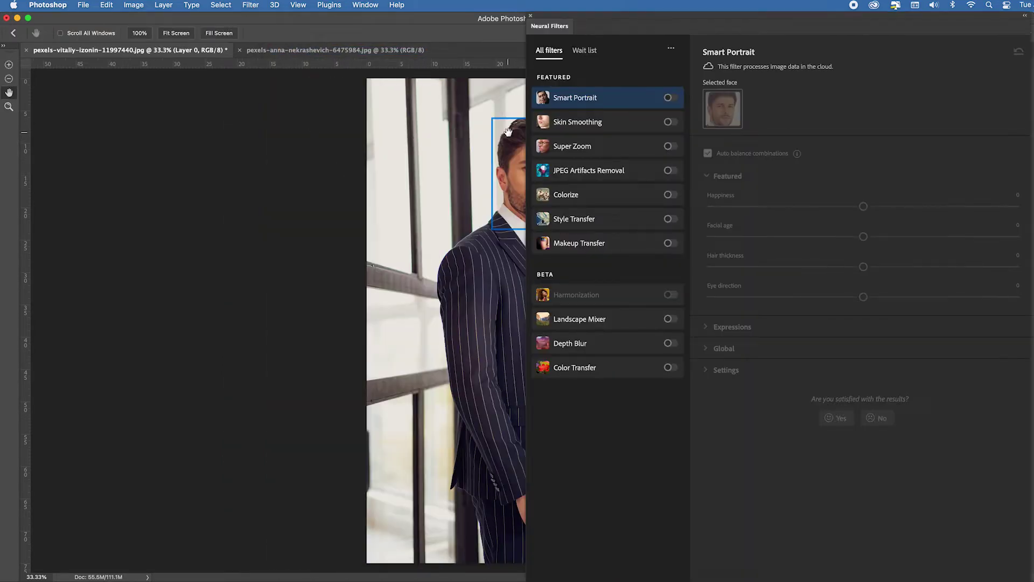
pyautogui.click(670, 97)
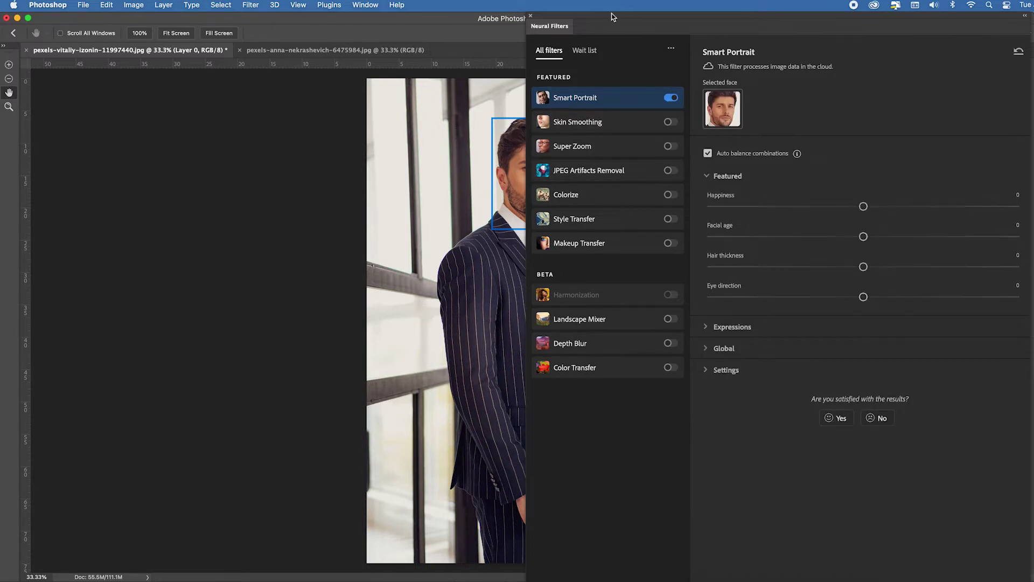
pyautogui.moveTo(618, 18); pyautogui.dragTo(671, 13)
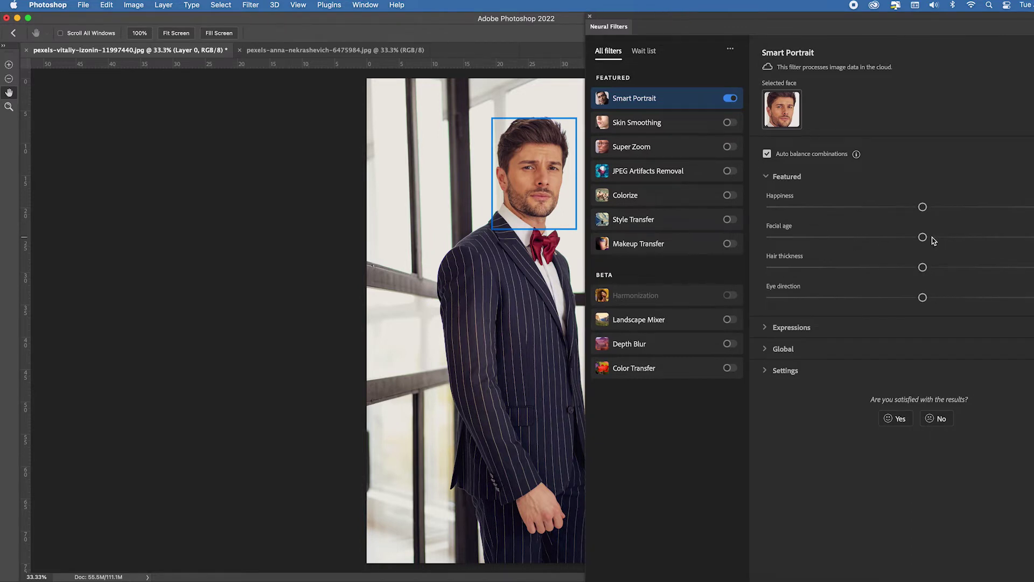
pyautogui.moveTo(924, 237); pyautogui.dragTo(1033, 240)
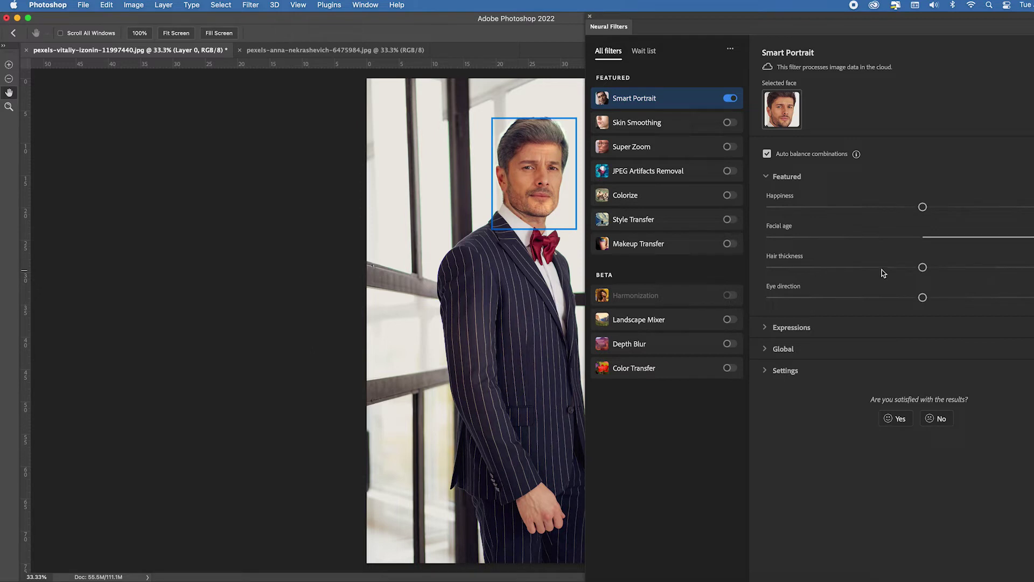
pyautogui.moveTo(923, 268); pyautogui.dragTo(862, 268)
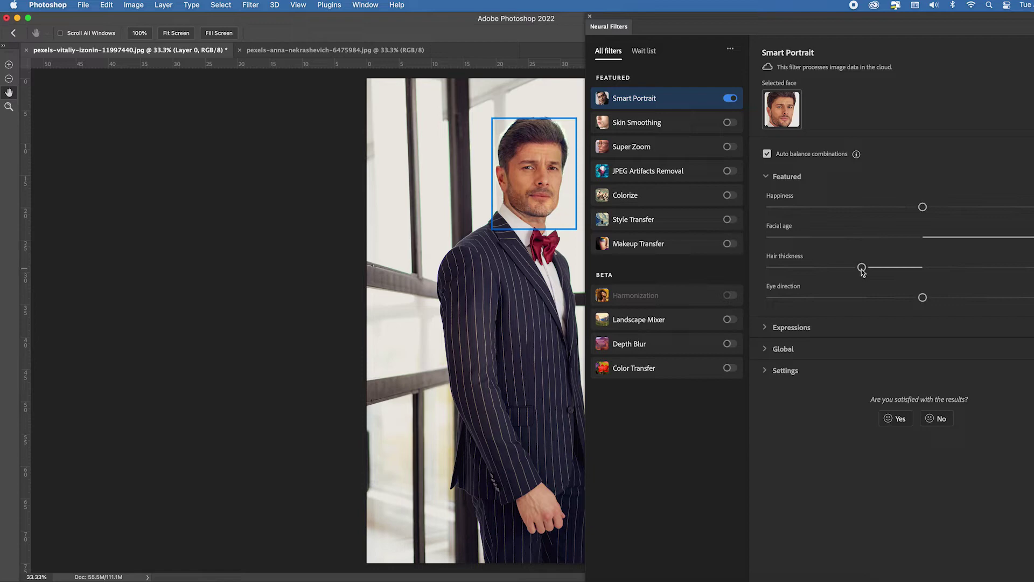
pyautogui.click(994, 381)
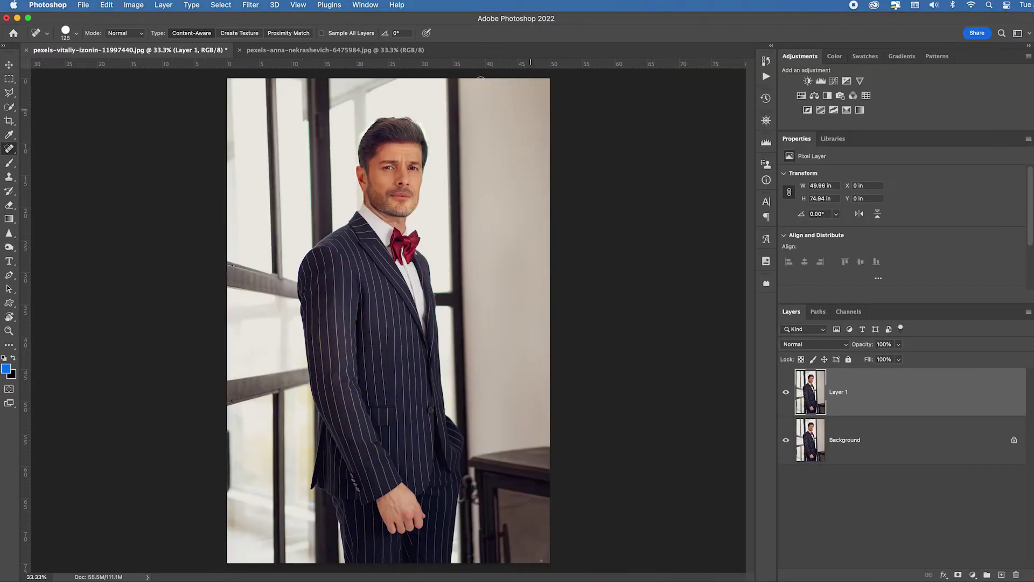
pyautogui.click(251, 5)
pyautogui.click(272, 50)
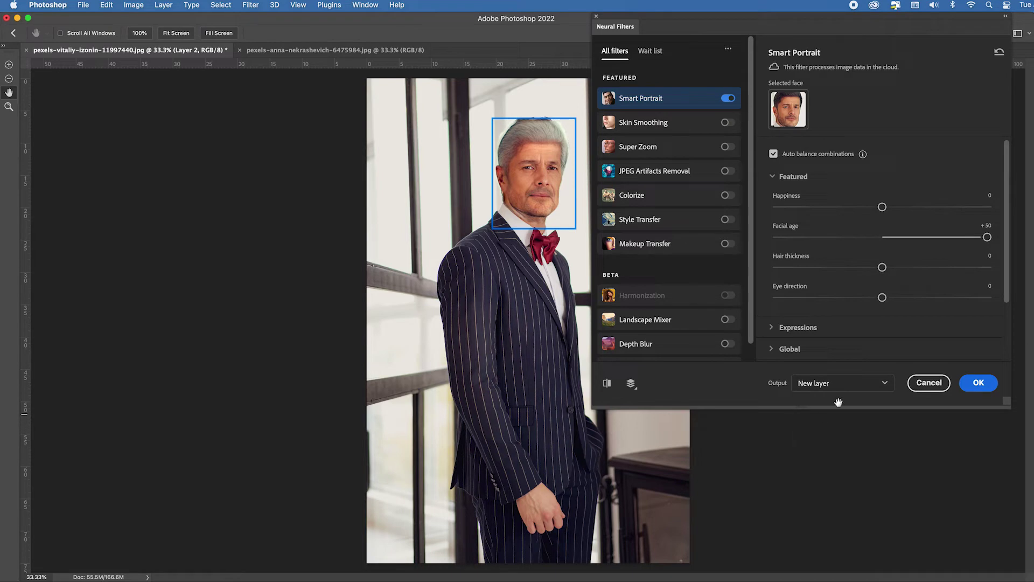
pyautogui.click(978, 383)
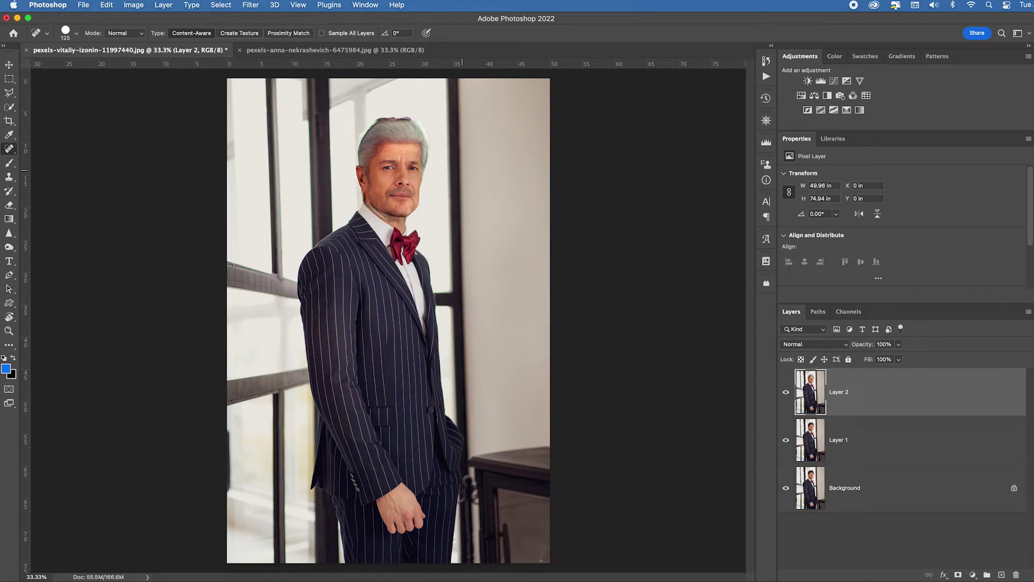
# Add a mask to Layer 2 and paint out the light halo above the grey hair at 20% opacity.
pyautogui.click(786, 392)
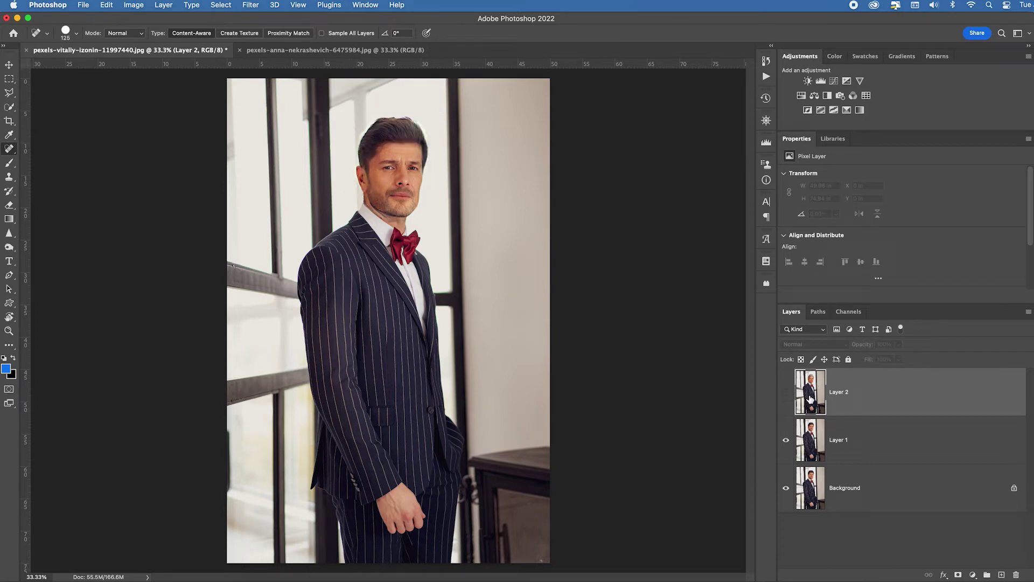
pyautogui.click(786, 392)
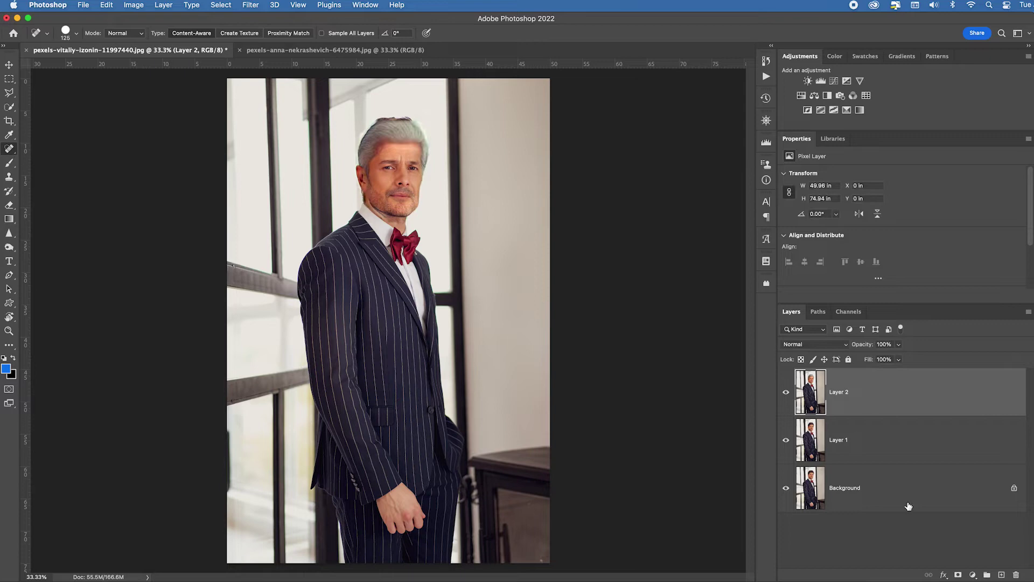
pyautogui.click(957, 575)
pyautogui.press('b')
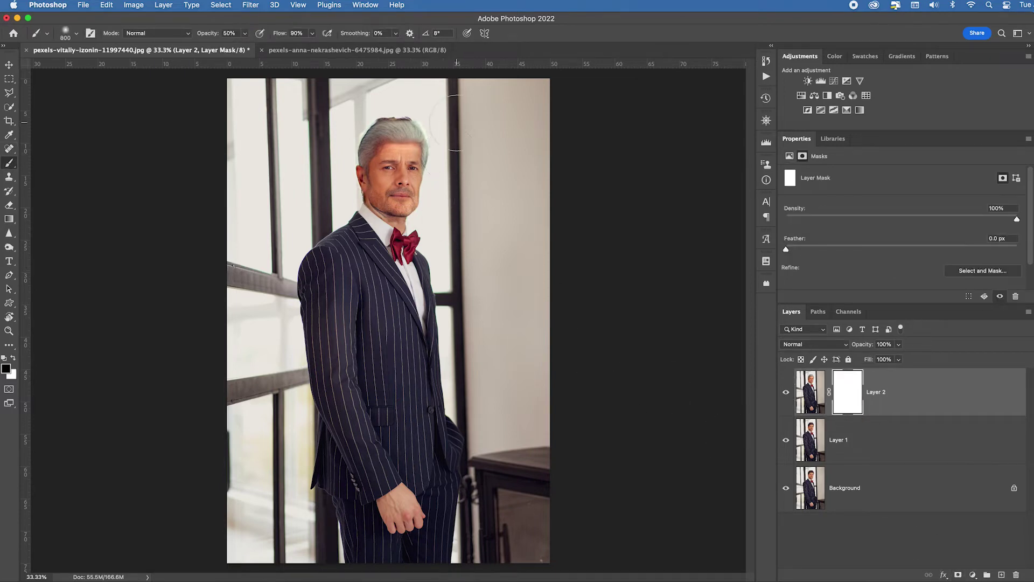
pyautogui.moveTo(381, 121); pyautogui.dragTo(419, 130)
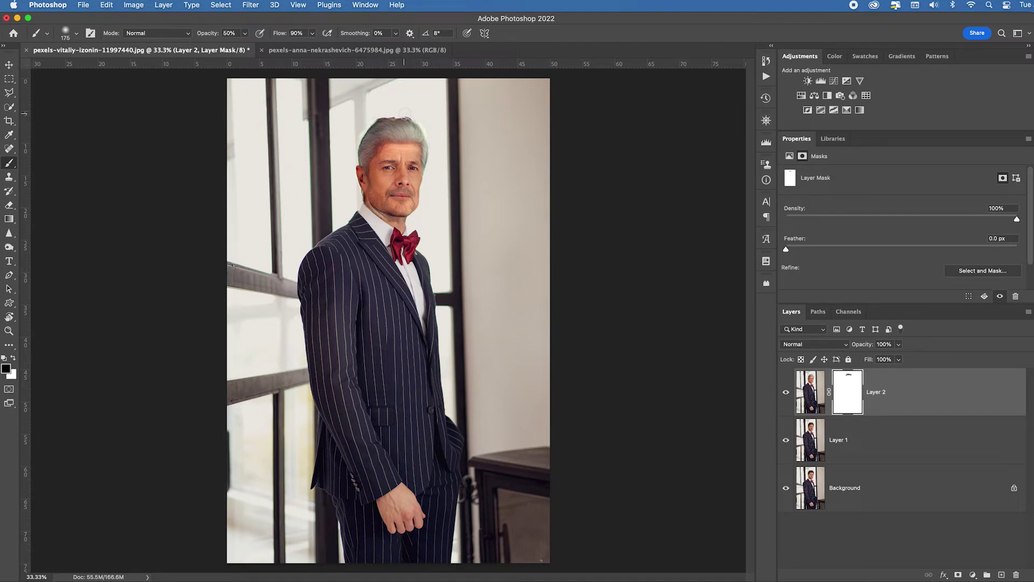
pyautogui.press('2')
pyautogui.moveTo(205, 33)
pyautogui.mouseDown()
pyautogui.moveTo(175, 34)
pyautogui.moveTo(204, 35)
pyautogui.moveTo(191, 37)
pyautogui.mouseUp()
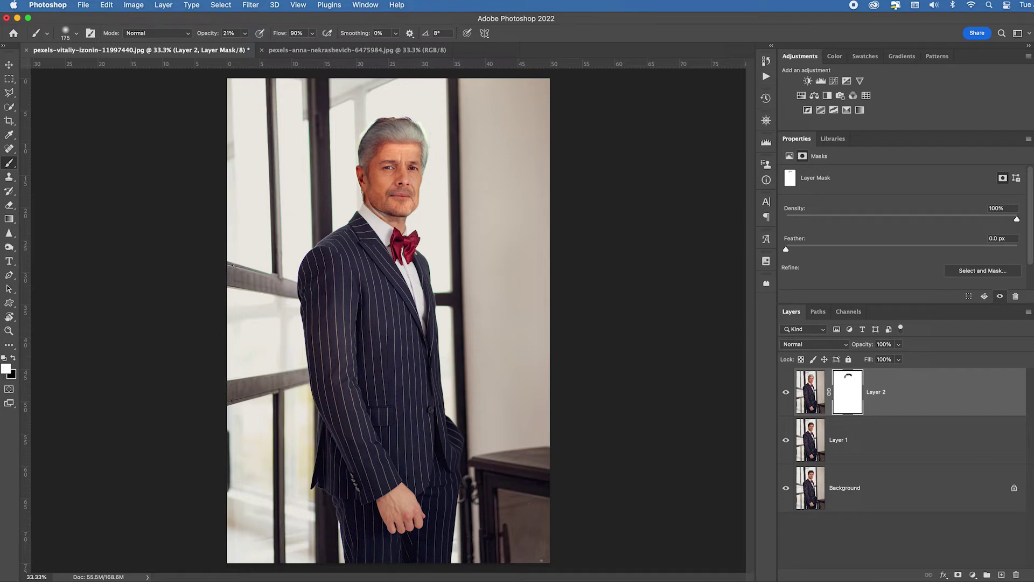
pyautogui.moveTo(786, 442)
pyautogui.mouseDown()
pyautogui.moveTo(786, 396)
pyautogui.moveTo(787, 441)
pyautogui.mouseUp()
# Stamp visible layers into Layer 3 and auto-select the man with Select Subject.
pyautogui.press('super+alt+shift+e')
pyautogui.click(8, 108)
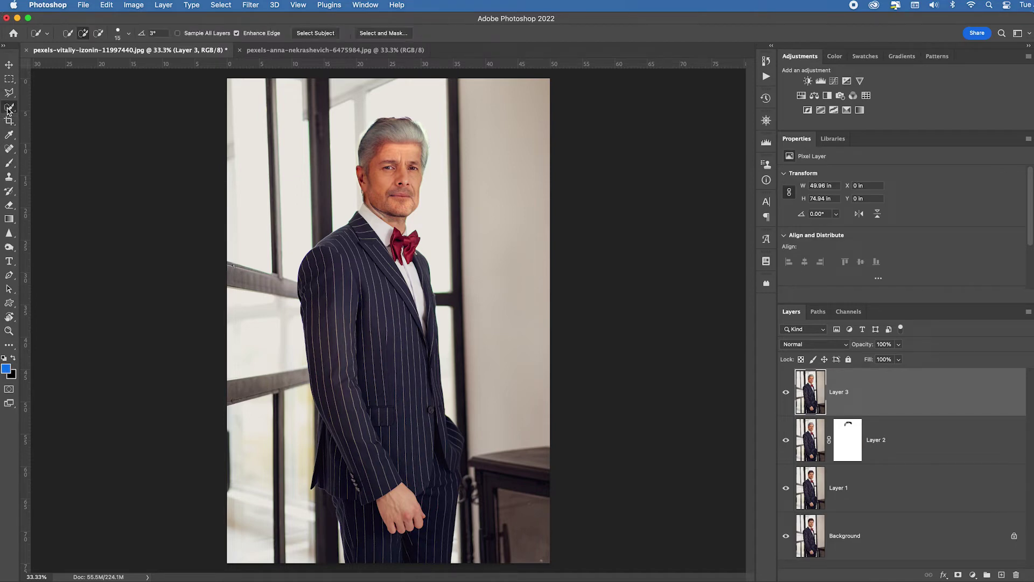
pyautogui.click(317, 34)
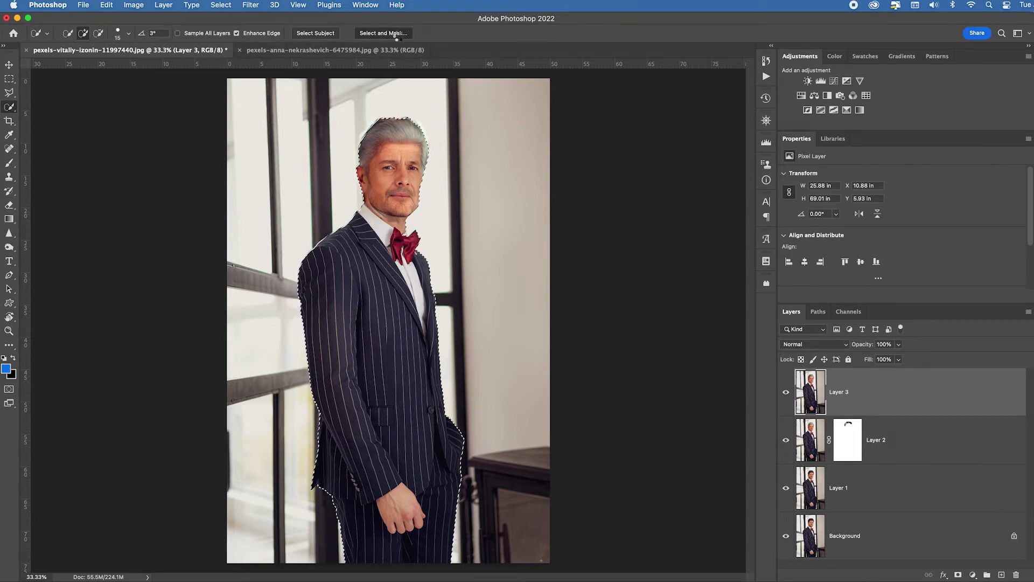
# Refine the hair edge in Select and Mask and output it as a new masked layer.
pyautogui.click(398, 34)
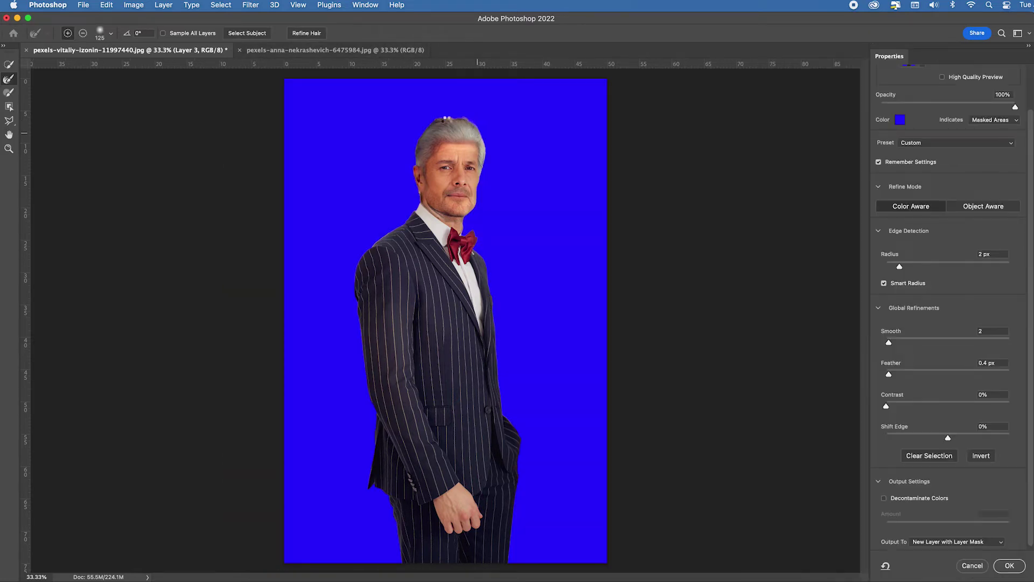
pyautogui.moveTo(439, 122); pyautogui.dragTo(428, 128)
pyautogui.press('alt')
pyautogui.click(1017, 567)
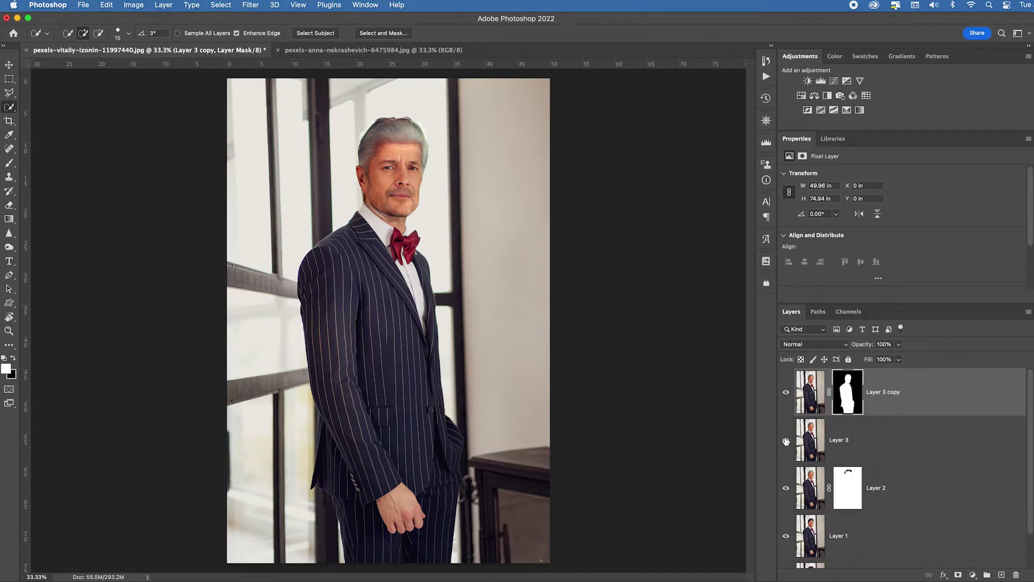
pyautogui.click(818, 441)
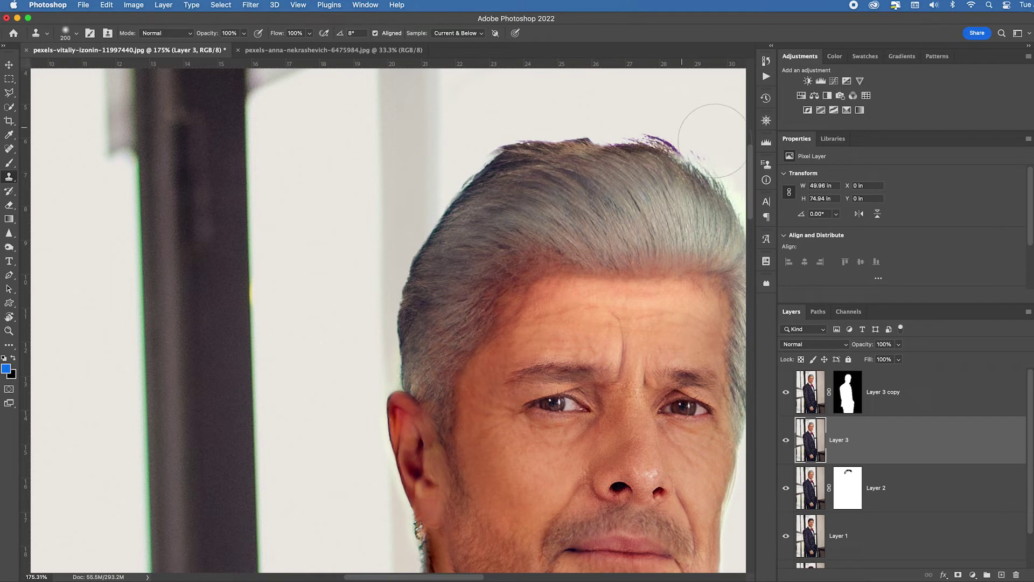
# Clone background over the light fringe on the hair's right edge and the dark mouth-corner spot.
pyautogui.moveTo(570, 175); pyautogui.dragTo(349, 183)
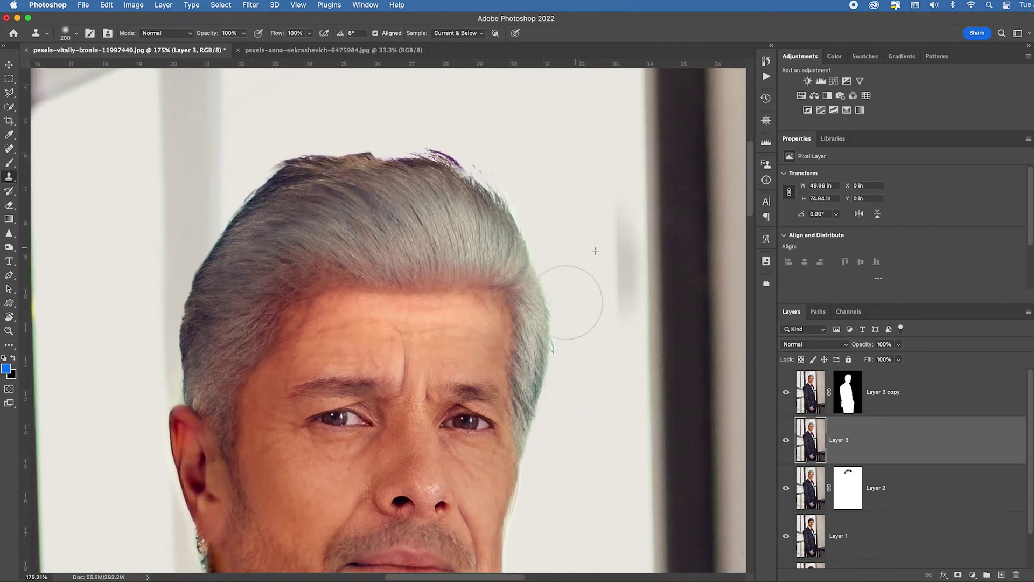
pyautogui.keyDown('alt'); pyautogui.click(524, 129); pyautogui.keyUp('alt')
pyautogui.moveTo(529, 189); pyautogui.dragTo(533, 223)
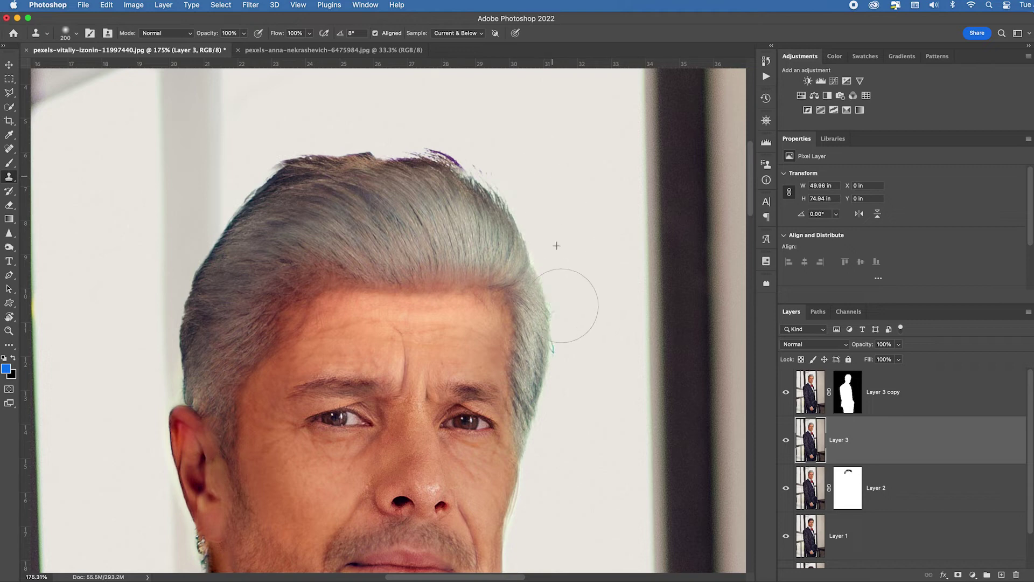
pyautogui.moveTo(562, 305)
pyautogui.mouseDown()
pyautogui.moveTo(572, 342)
pyautogui.moveTo(572, 300)
pyautogui.moveTo(572, 367)
pyautogui.mouseUp()
pyautogui.moveTo(307, 498); pyautogui.dragTo(418, 337)
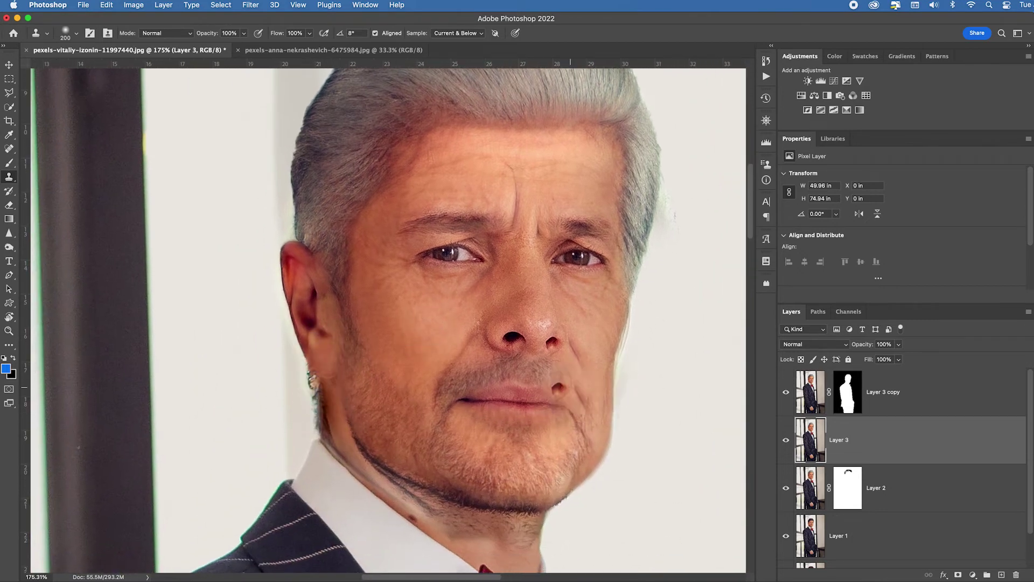
pyautogui.moveTo(563, 380)
pyautogui.mouseDown()
pyautogui.moveTo(536, 431)
pyautogui.moveTo(545, 409)
pyautogui.mouseUp()
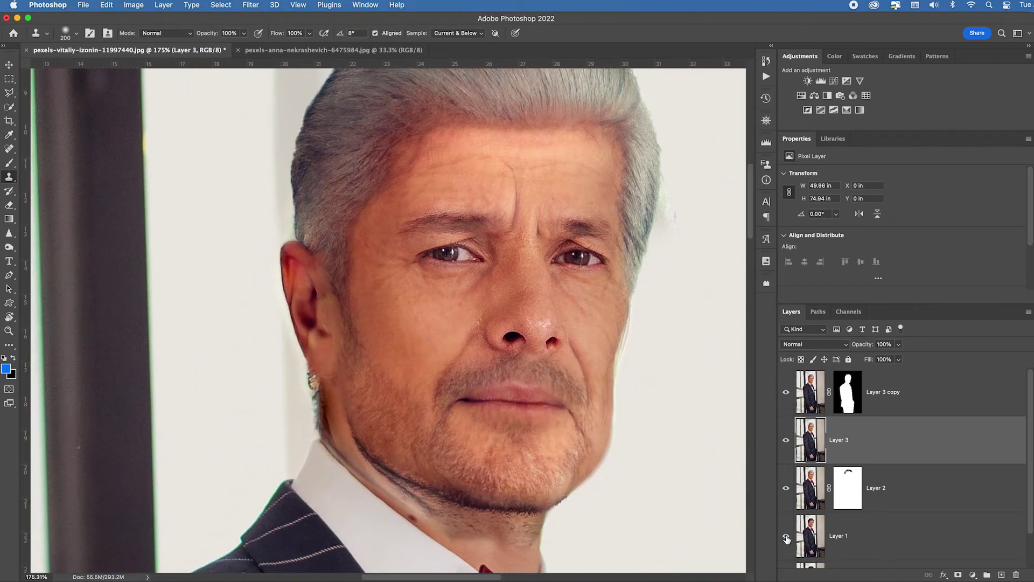
pyautogui.moveTo(787, 539)
pyautogui.mouseDown()
pyautogui.moveTo(786, 393)
pyautogui.moveTo(786, 537)
pyautogui.mouseUp()
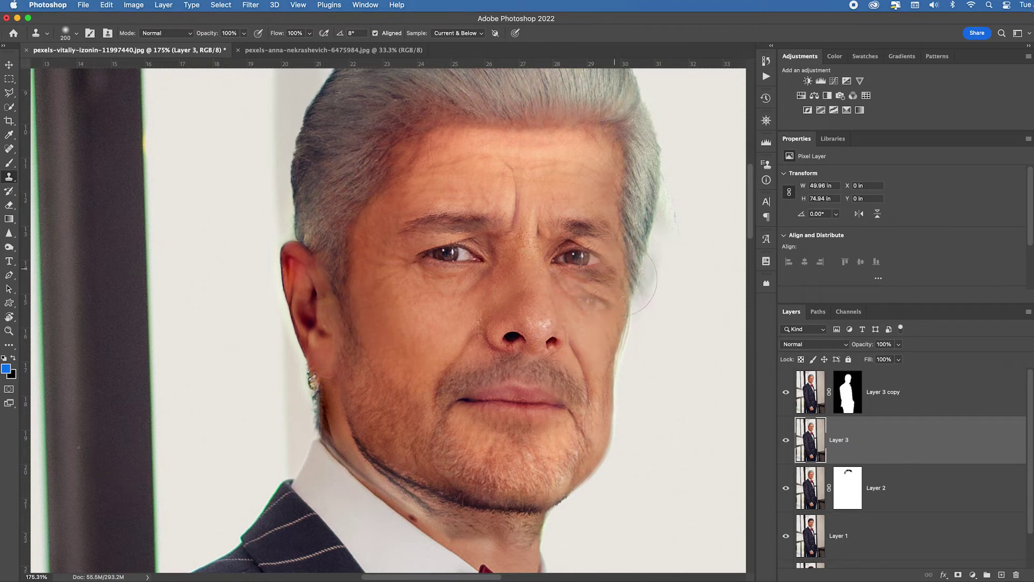
# Stamp visible into Layer 4 and group Layer 3 copy, Layer 3 and Layer 2 into Group 1.
pyautogui.click(928, 393)
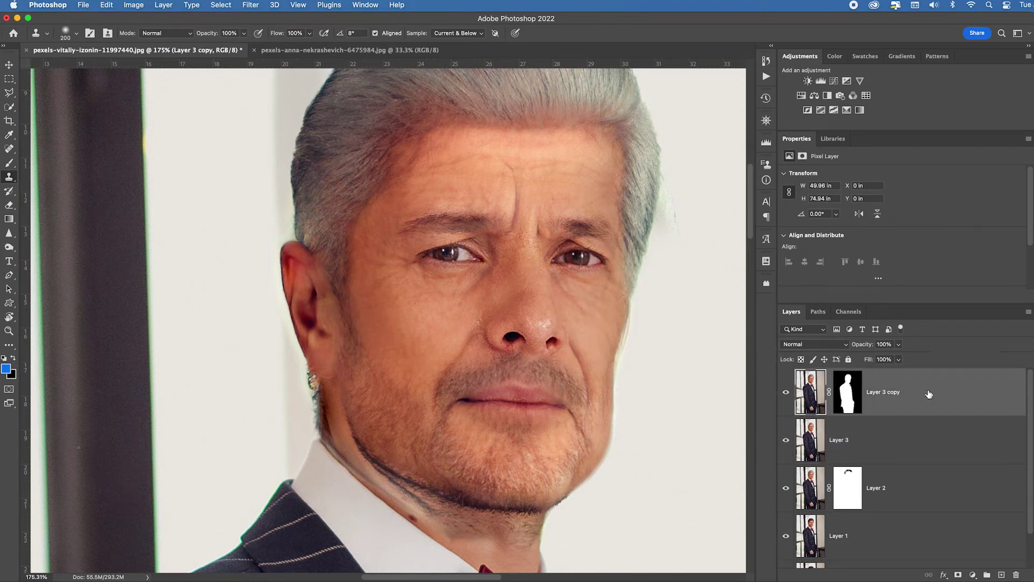
pyautogui.press('super+alt+shift+e')
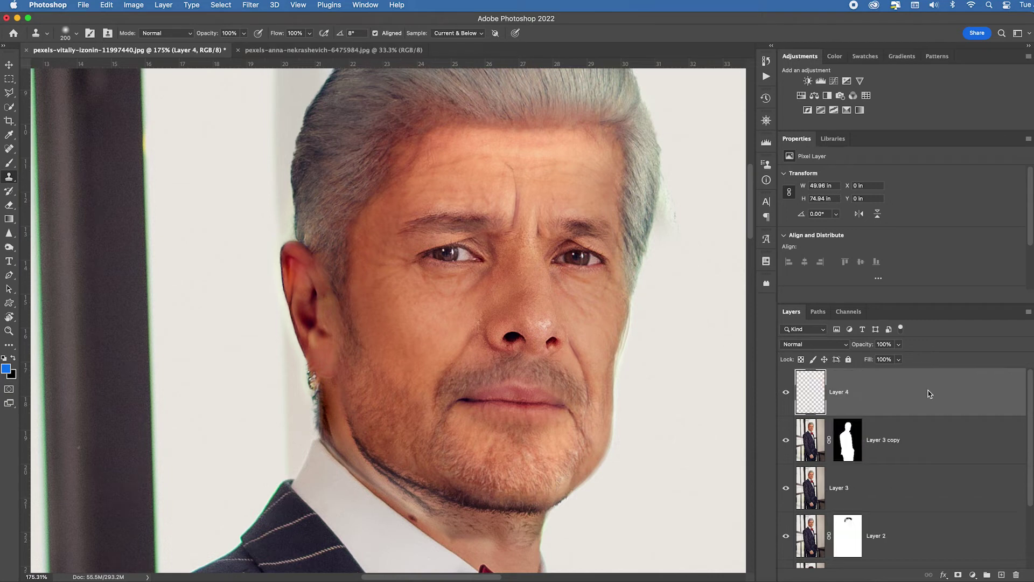
pyautogui.click(916, 442)
pyautogui.scroll(-3, 916, 443)
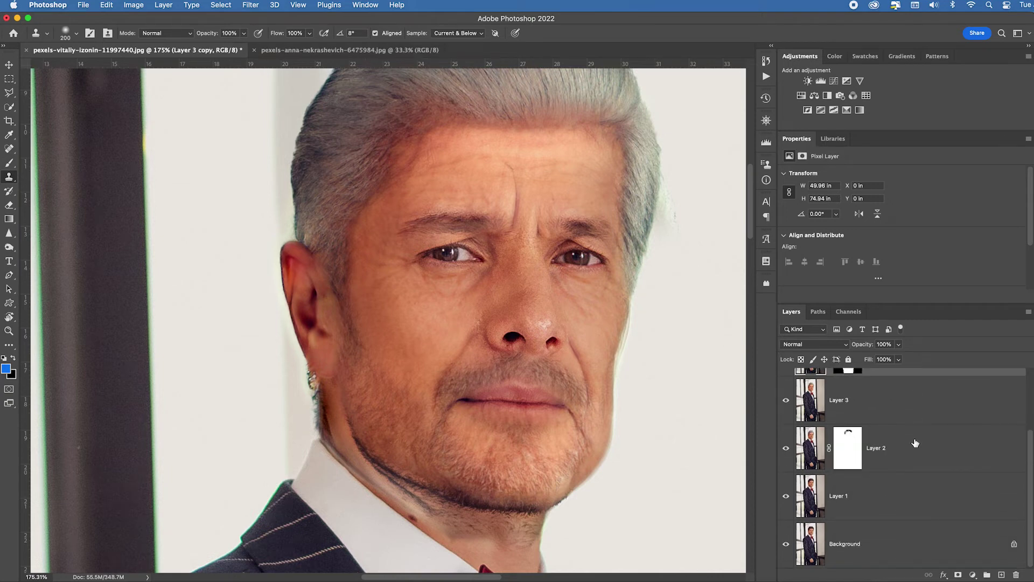
pyautogui.keyDown('shift'); pyautogui.click(946, 458); pyautogui.keyUp('shift')
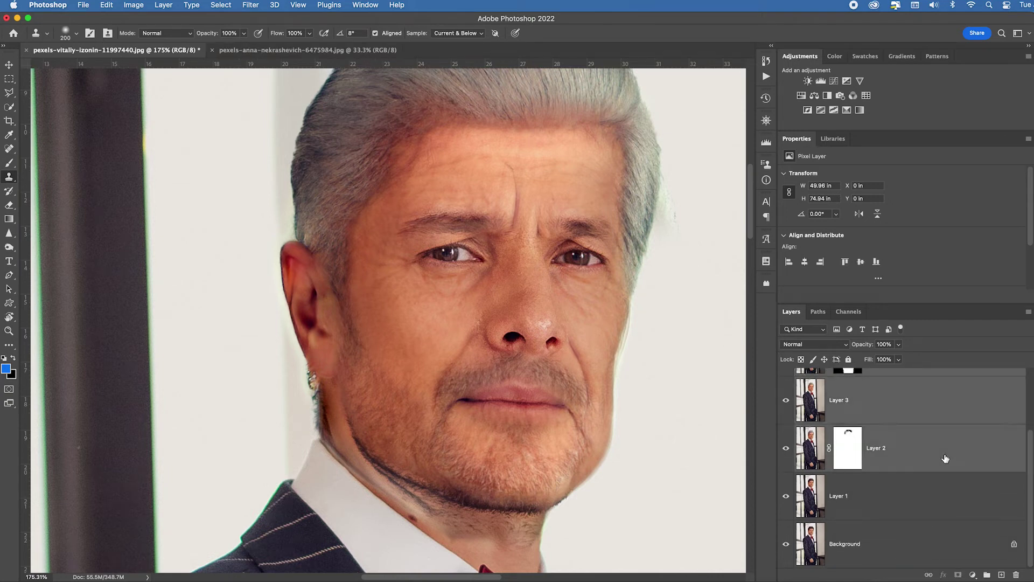
pyautogui.press('super+g')
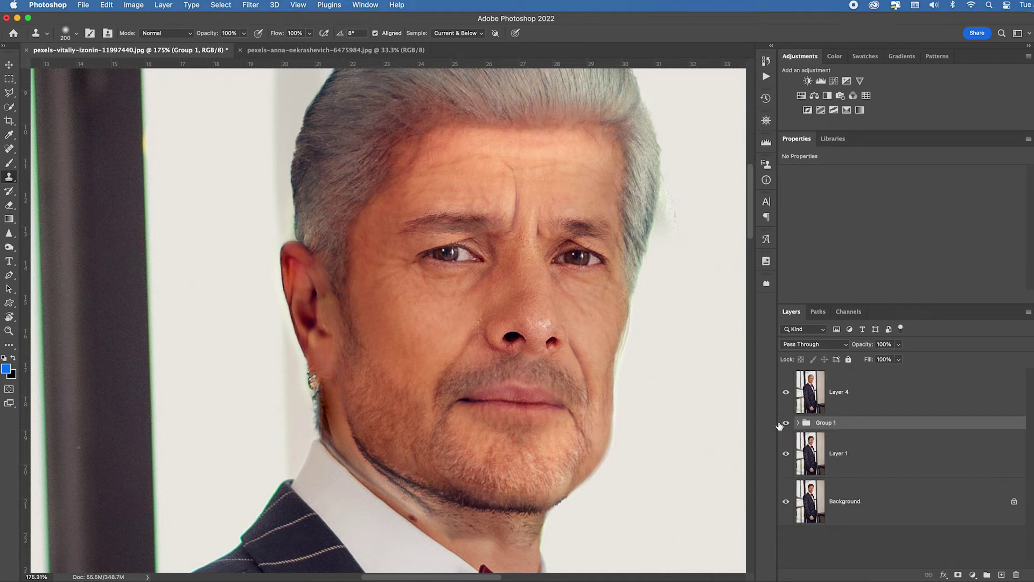
# Move Layer 1 into Group 1 and hide the group.
pyautogui.click(785, 423)
pyautogui.click(785, 393)
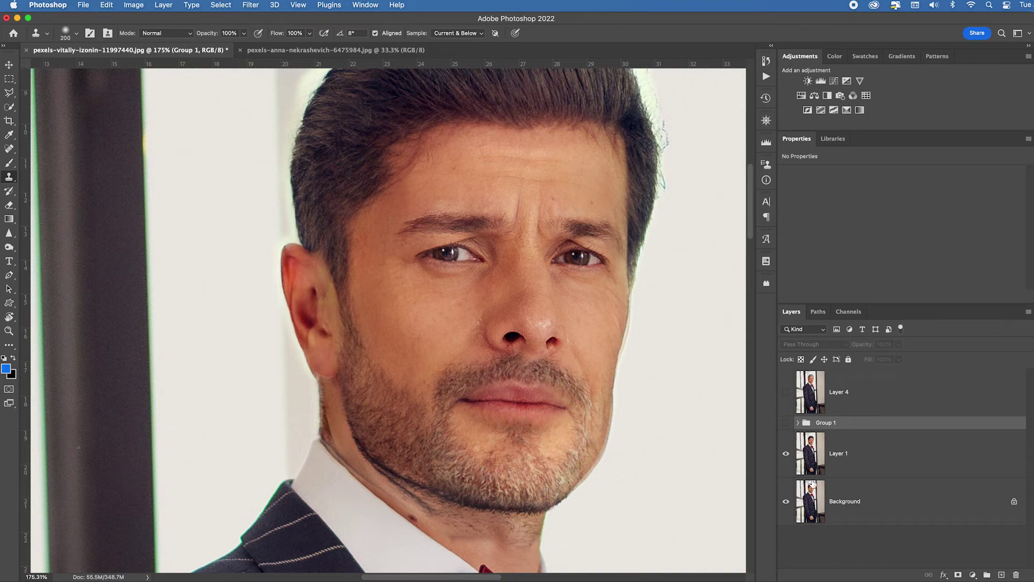
pyautogui.click(884, 454)
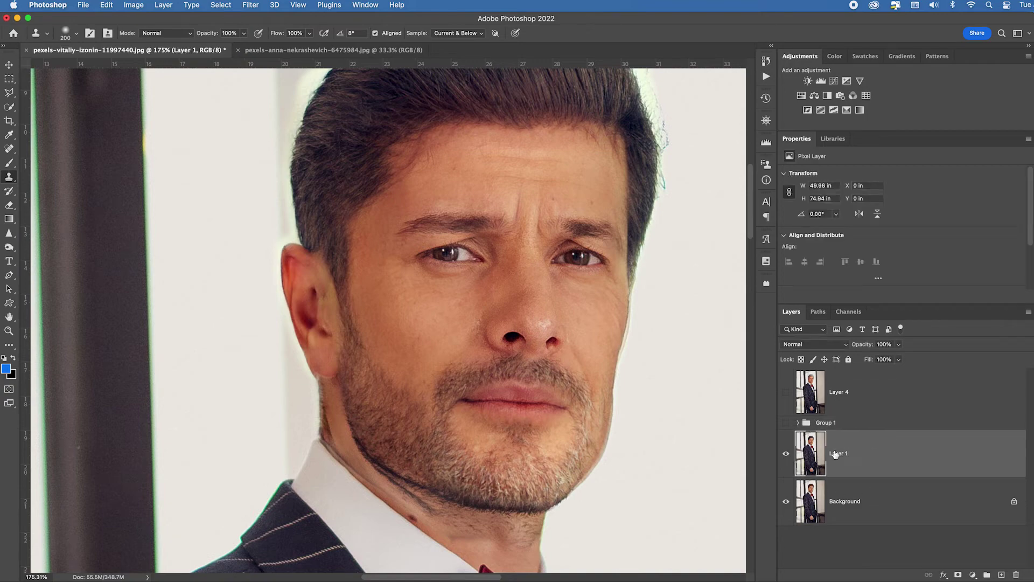
pyautogui.click(785, 423)
pyautogui.moveTo(859, 452); pyautogui.dragTo(861, 427)
pyautogui.click(788, 424)
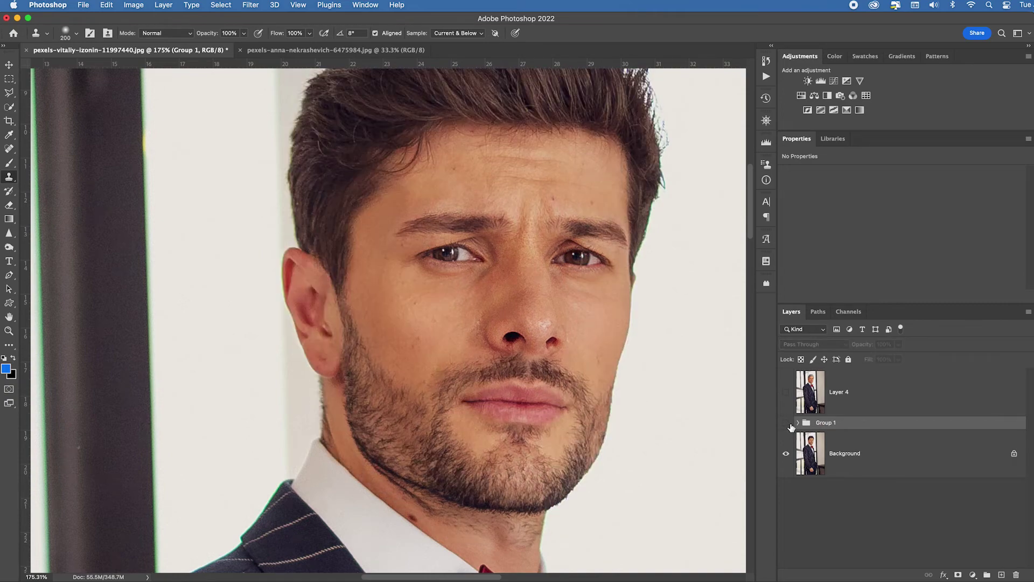
# Toggle Layer 4 to compare the aged face with the original, leaving Layer 4 visible and active.
pyautogui.click(786, 395)
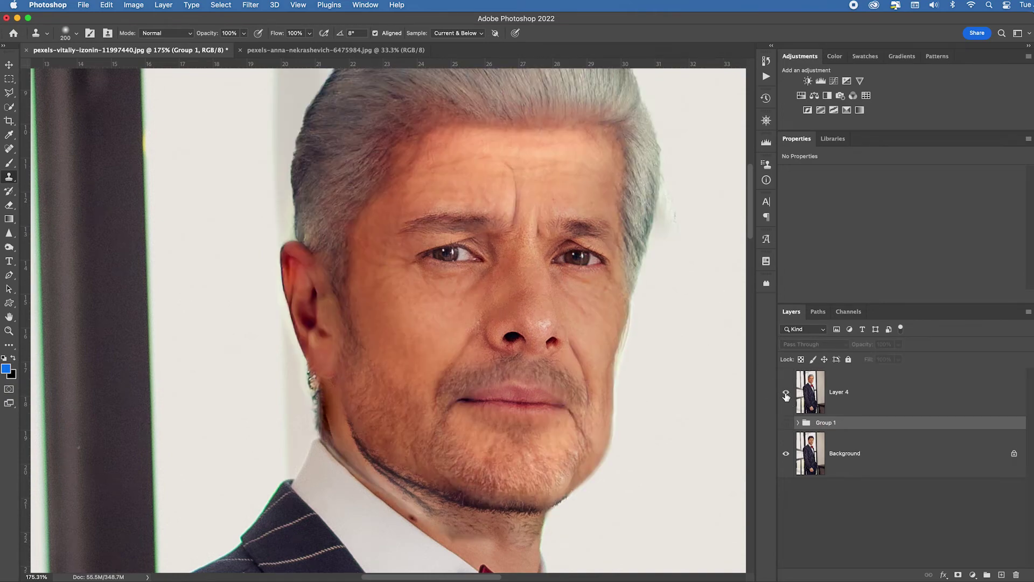
pyautogui.click(786, 394)
pyautogui.click(787, 395)
pyautogui.click(786, 396)
pyautogui.click(787, 396)
pyautogui.click(786, 396)
pyautogui.click(786, 396)
pyautogui.click(899, 393)
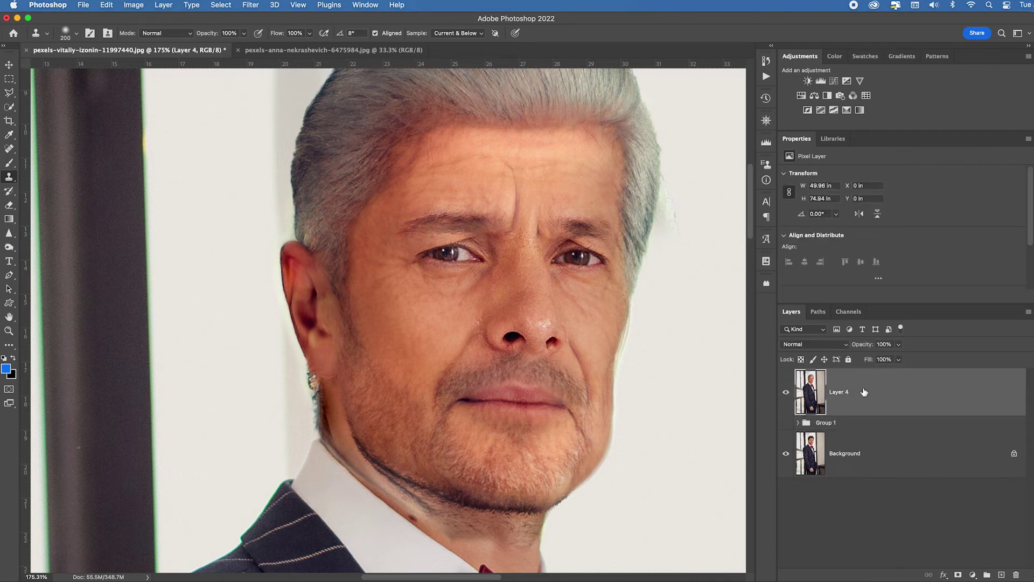
# Mask Layer 4 and paint out the lower neck edge and earring, touching up the ear rim.
pyautogui.click(958, 575)
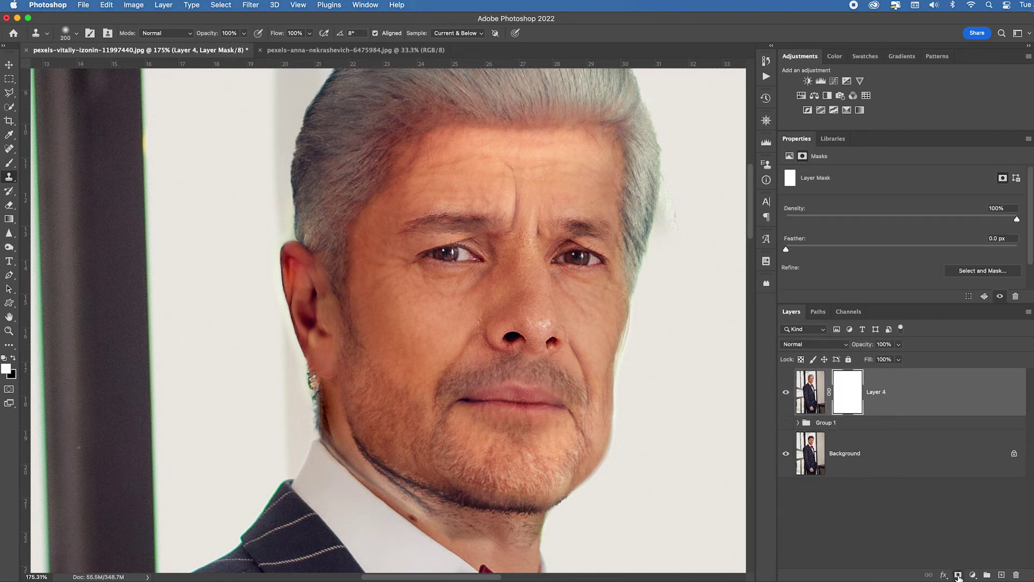
pyautogui.press('b')
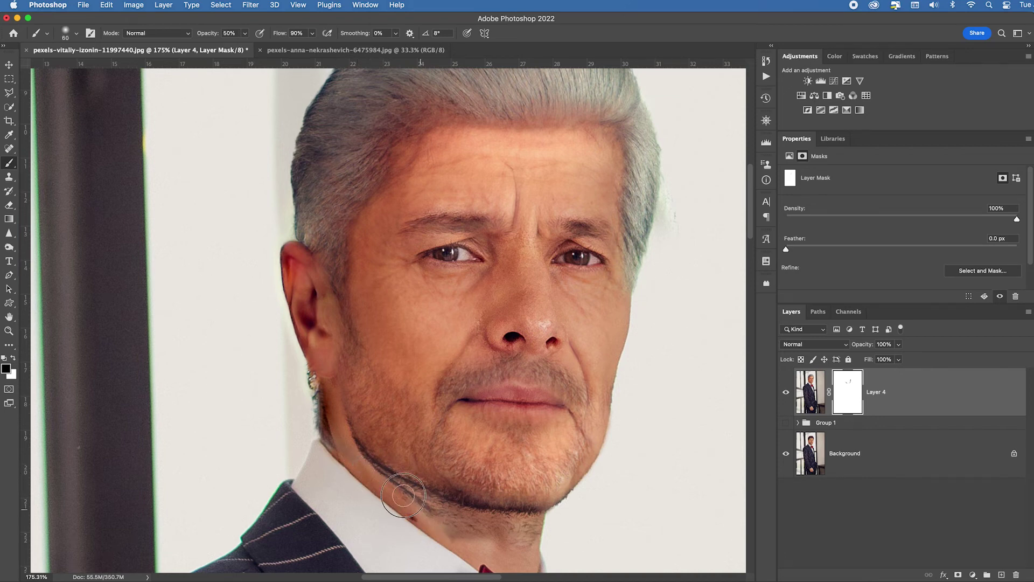
pyautogui.click(473, 537)
pyautogui.moveTo(473, 537)
pyautogui.mouseDown()
pyautogui.moveTo(396, 512)
pyautogui.moveTo(341, 447)
pyautogui.moveTo(333, 472)
pyautogui.moveTo(310, 413)
pyautogui.moveTo(301, 372)
pyautogui.mouseUp()
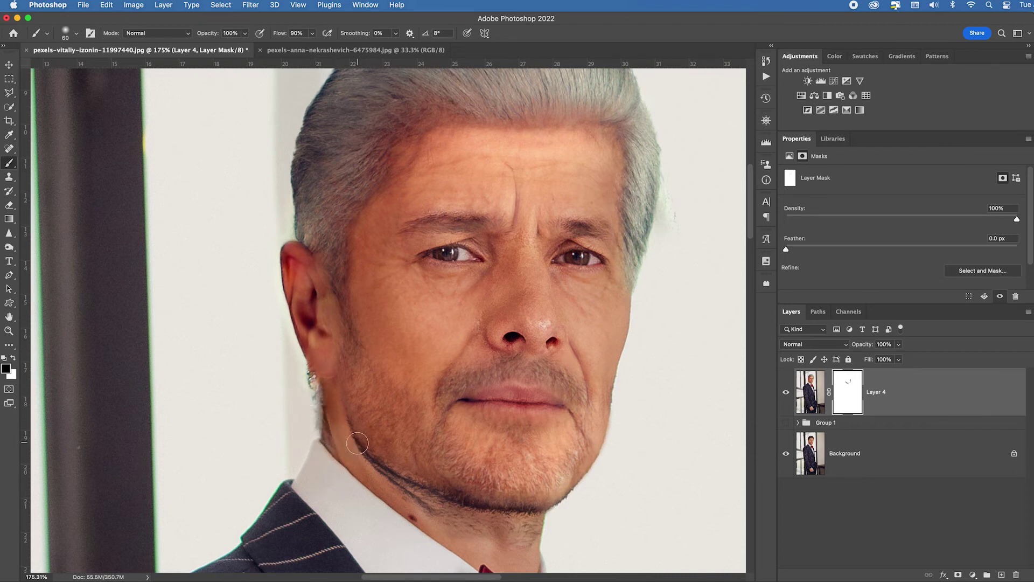
pyautogui.press('[')
pyautogui.moveTo(312, 415)
pyautogui.mouseDown()
pyautogui.moveTo(302, 356)
pyautogui.moveTo(319, 383)
pyautogui.mouseUp()
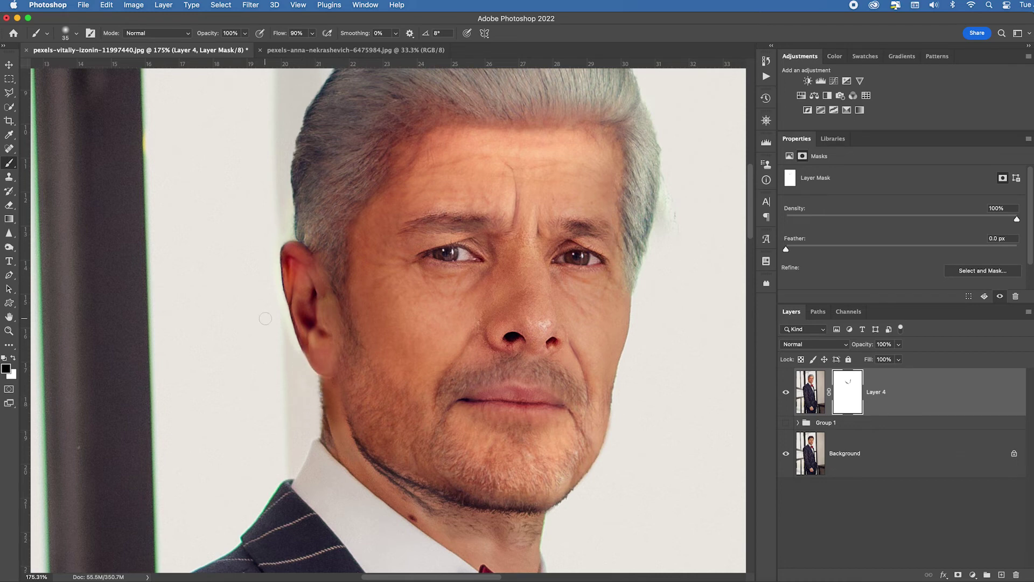
pyautogui.moveTo(280, 239)
pyautogui.mouseDown()
pyautogui.moveTo(273, 266)
pyautogui.moveTo(284, 236)
pyautogui.moveTo(280, 245)
pyautogui.mouseUp()
pyautogui.moveTo(283, 251); pyautogui.dragTo(283, 291)
# Fit the portrait on screen and compare the aged layer against the original face.
pyautogui.press('super+0')
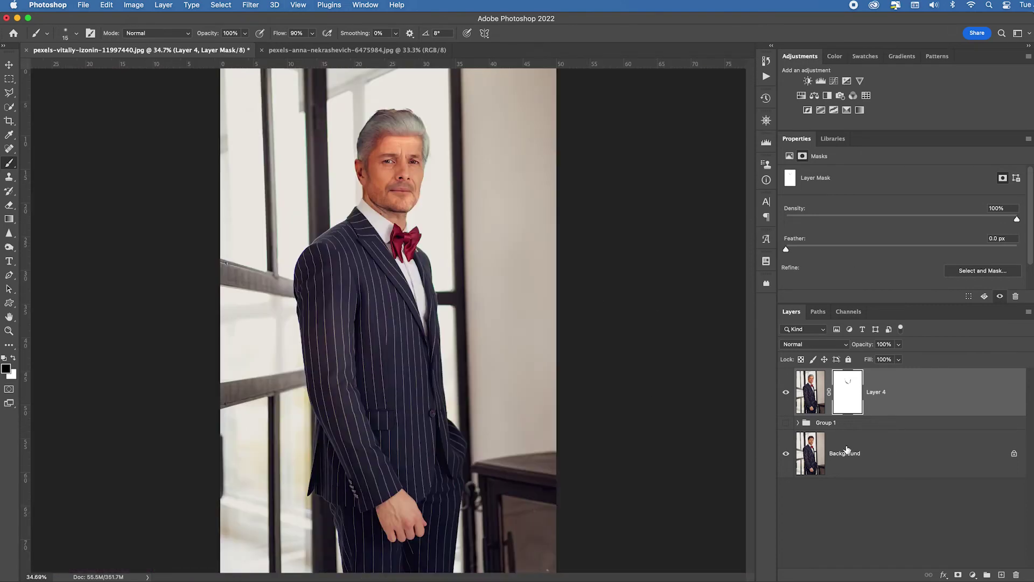
pyautogui.click(786, 392)
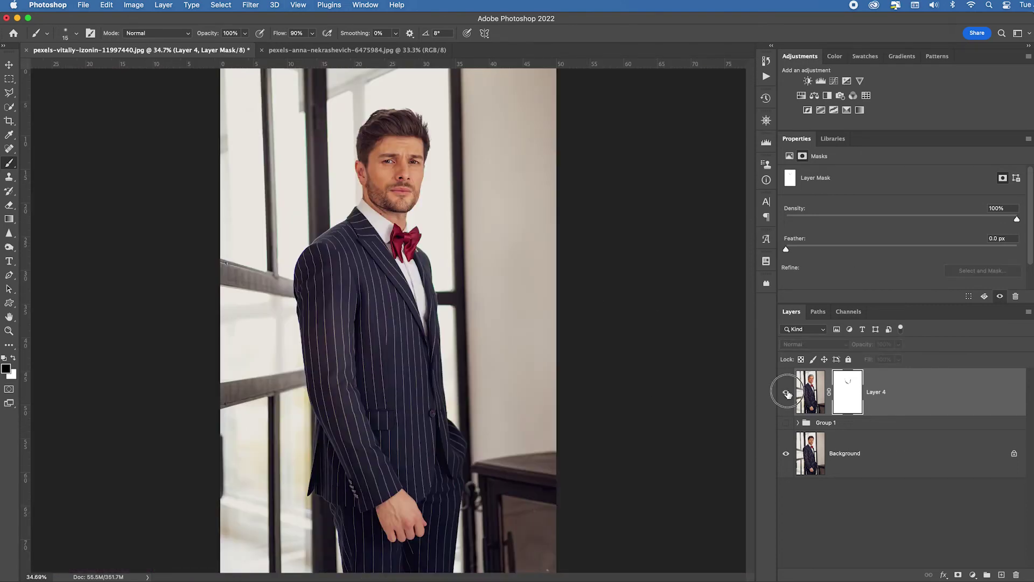
pyautogui.click(787, 393)
pyautogui.click(787, 393)
pyautogui.click(787, 393)
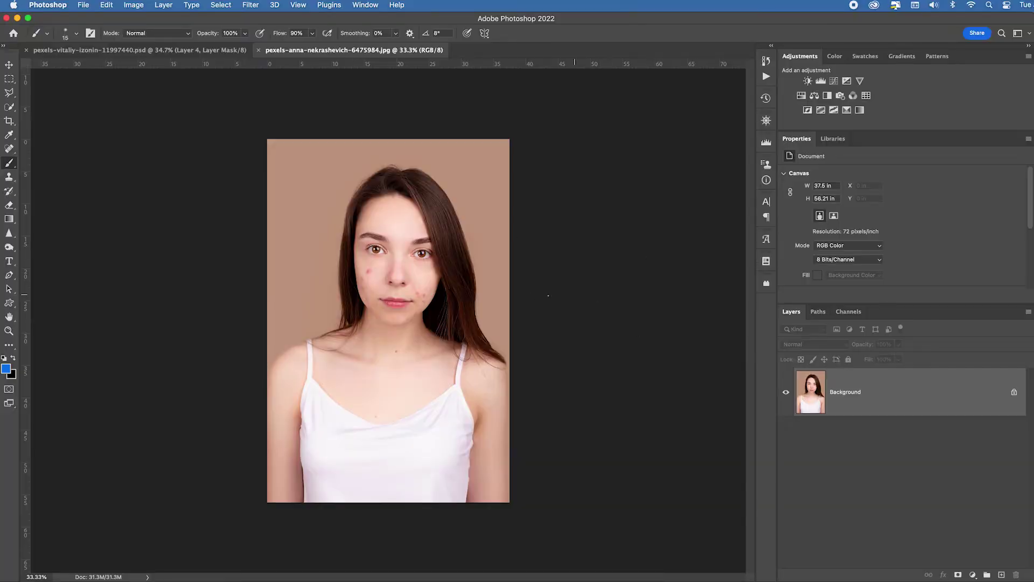
# Zoom in, duplicate the Background, and spot-heal the red blemishes on the left cheek.
pyautogui.press('super+space')
pyautogui.moveTo(345, 266); pyautogui.dragTo(409, 350)
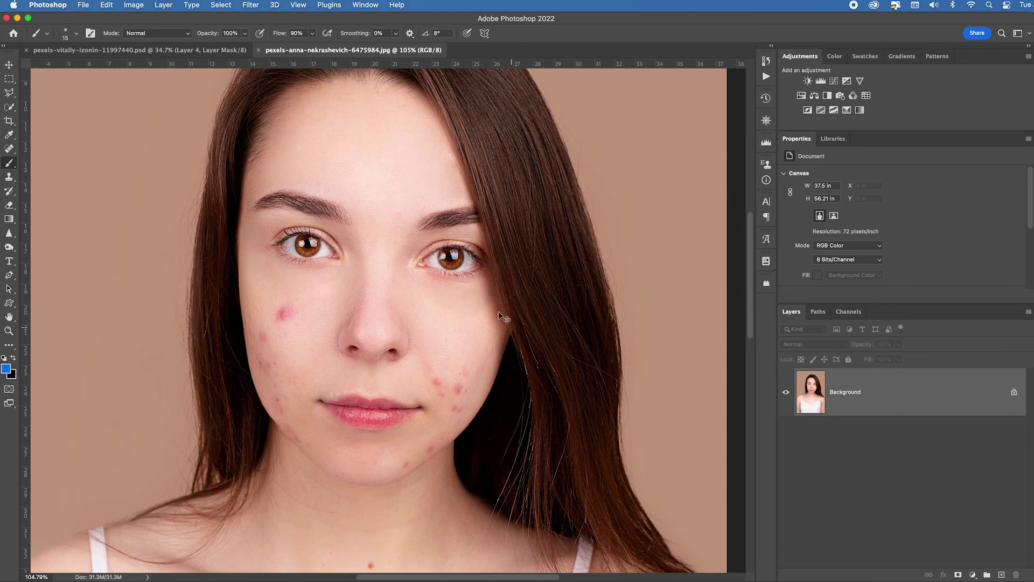
pyautogui.press('super+j')
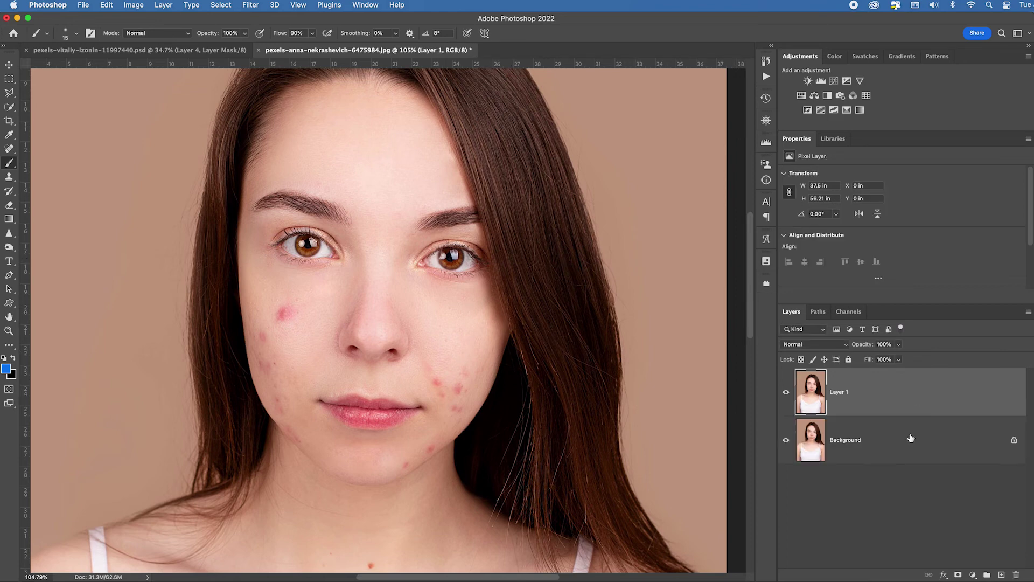
pyautogui.click(9, 149)
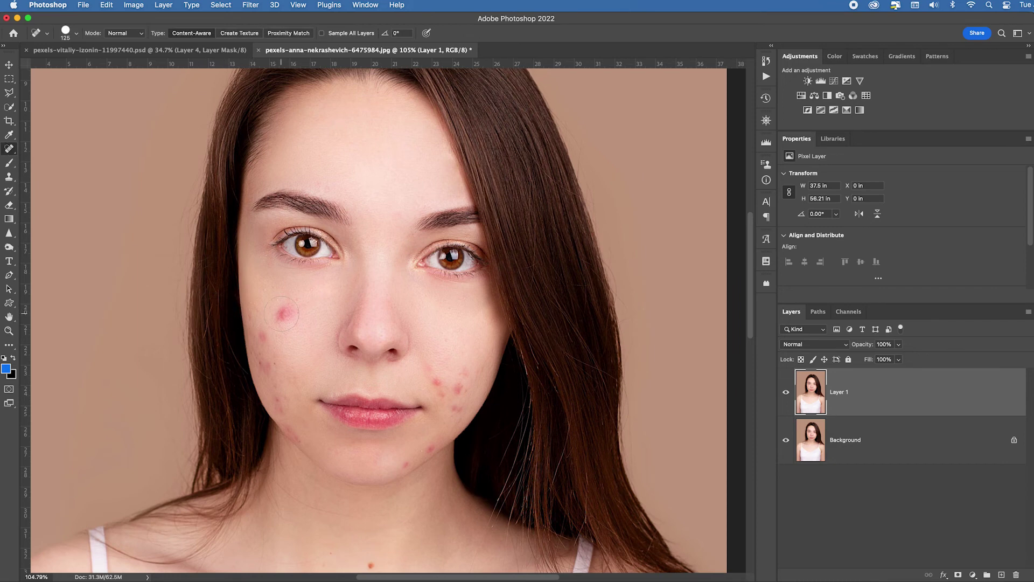
pyautogui.click(280, 314)
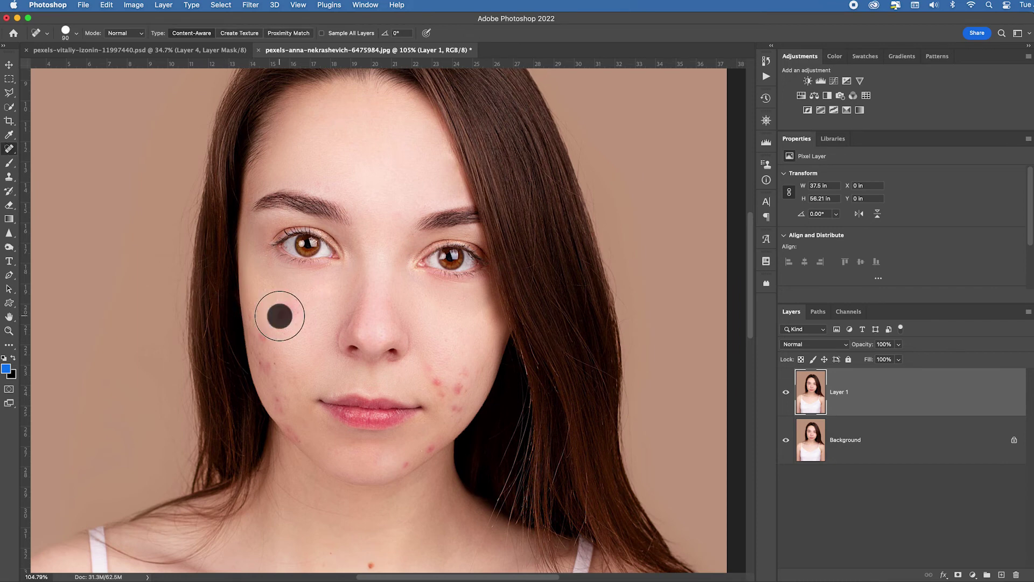
pyautogui.click(268, 332)
pyautogui.click(270, 365)
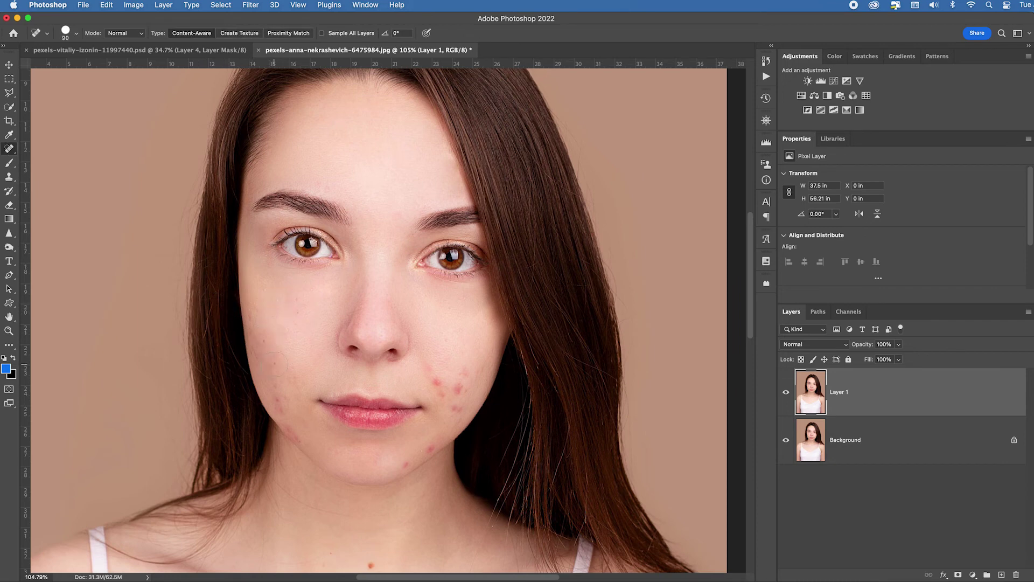
# At brush size 25, heal spots on the lower left cheek, right cheek, right jaw and neck.
pyautogui.press('[')
pyautogui.click(293, 433)
pyautogui.click(407, 464)
pyautogui.click(434, 385)
pyautogui.moveTo(460, 394); pyautogui.dragTo(458, 385)
pyautogui.scroll(-5, 459, 386)
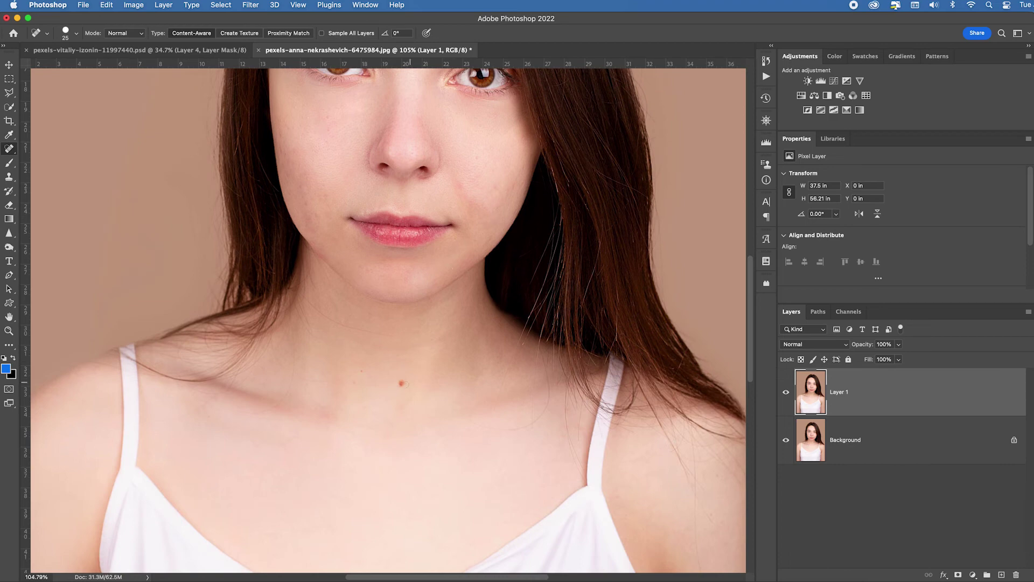
pyautogui.click(404, 382)
pyautogui.click(360, 372)
# Heal the remaining spots along the left jaw, chin and right cheek, then compare with the original.
pyautogui.moveTo(303, 217); pyautogui.dragTo(321, 238)
pyautogui.moveTo(407, 279); pyautogui.dragTo(411, 278)
pyautogui.click(472, 179)
pyautogui.moveTo(456, 186); pyautogui.dragTo(496, 216)
pyautogui.moveTo(504, 187); pyautogui.dragTo(502, 192)
pyautogui.moveTo(474, 156); pyautogui.dragTo(476, 207)
pyautogui.moveTo(445, 138)
pyautogui.mouseDown()
pyautogui.moveTo(457, 269)
pyautogui.moveTo(516, 416)
pyautogui.mouseUp()
pyautogui.moveTo(462, 276)
pyautogui.mouseDown()
pyautogui.moveTo(496, 346)
pyautogui.moveTo(371, 146)
pyautogui.mouseUp()
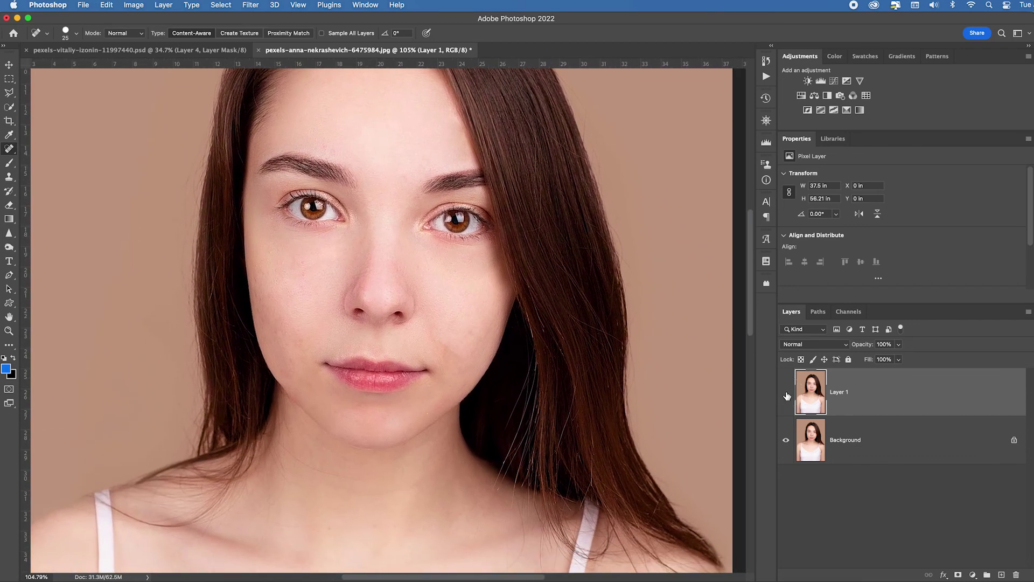
pyautogui.click(786, 393)
pyautogui.click(787, 393)
# Enable Neural Filters Skin Smoothing, raise Blur to 70 and Smoothness to +18, outputting a new layer.
pyautogui.click(252, 6)
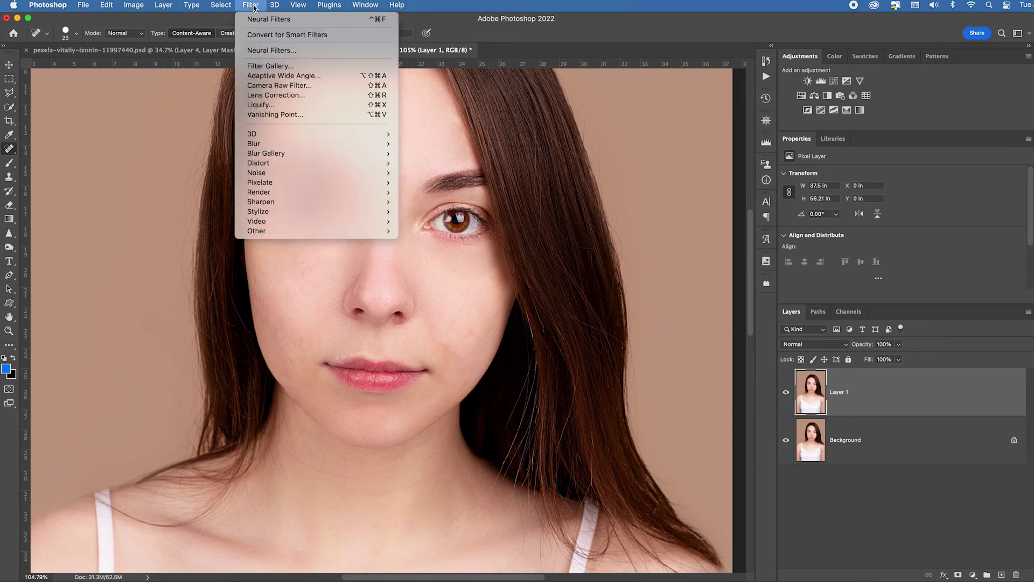
pyautogui.click(264, 50)
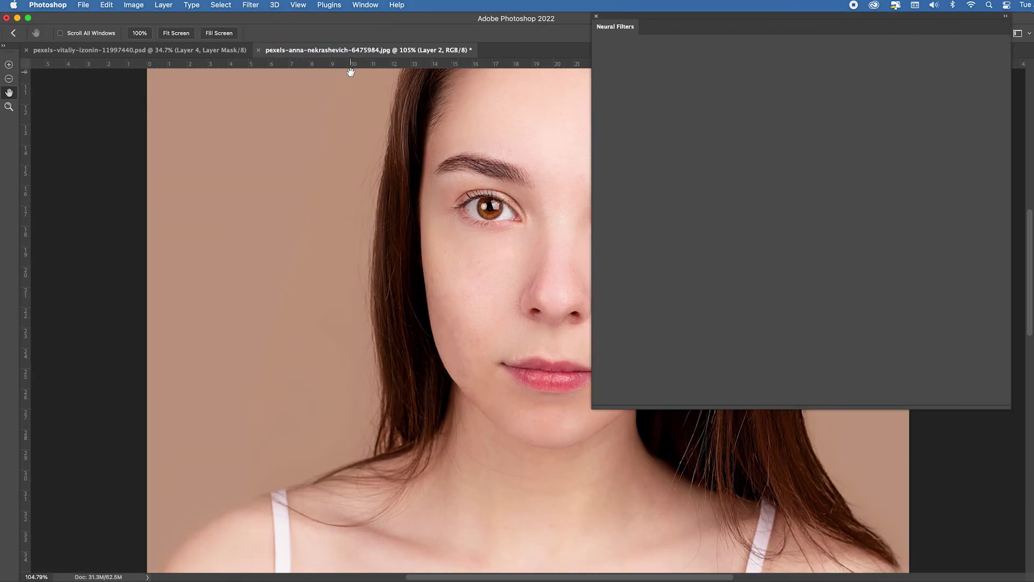
pyautogui.click(724, 125)
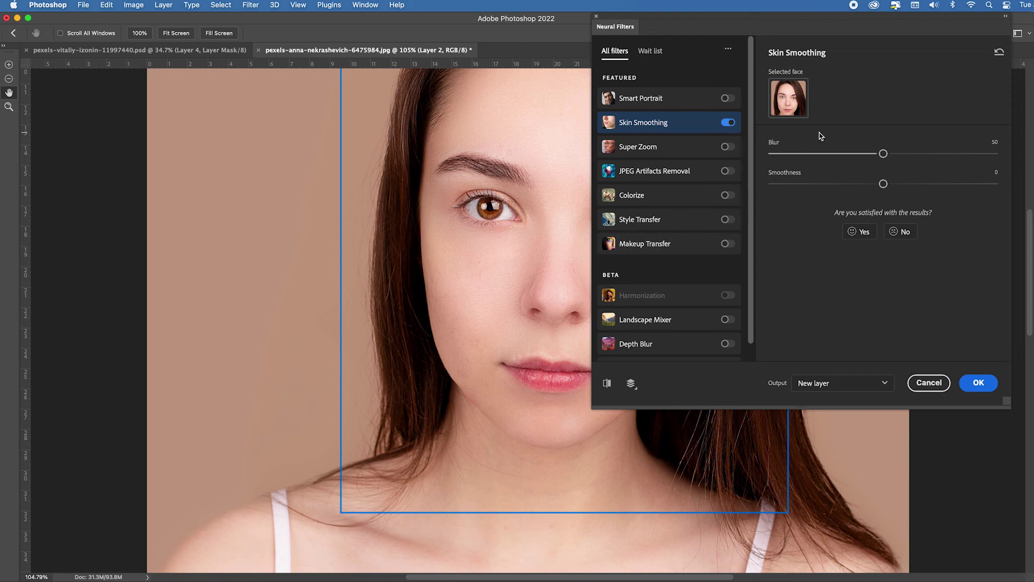
pyautogui.click(899, 154)
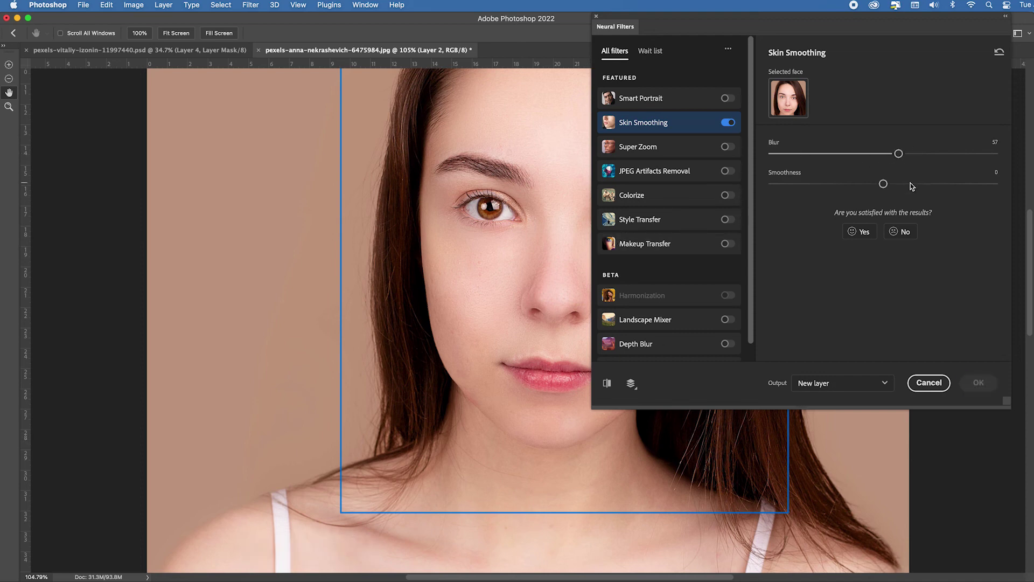
pyautogui.moveTo(883, 184); pyautogui.dragTo(910, 183)
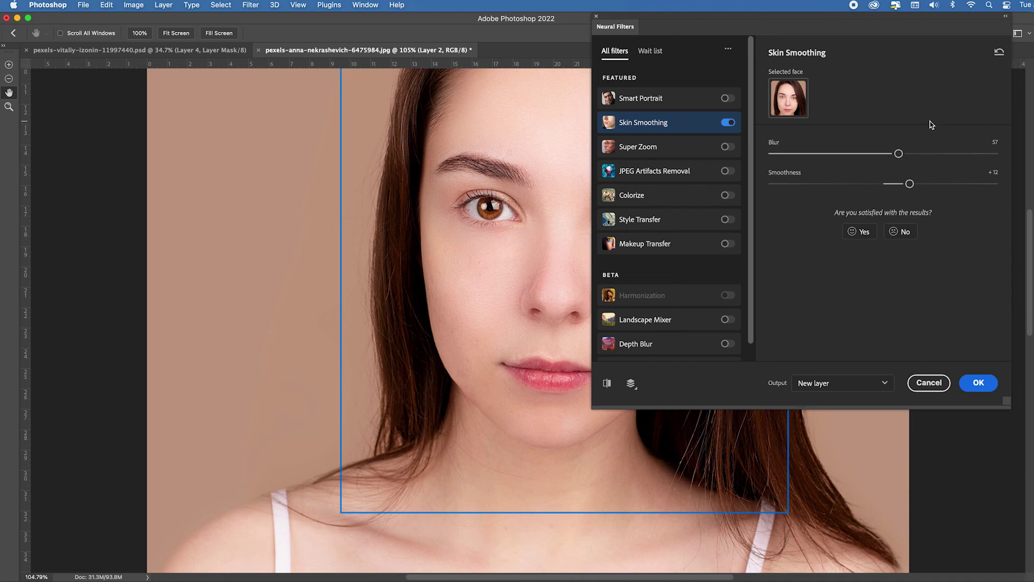
pyautogui.click(916, 154)
pyautogui.click(923, 184)
pyautogui.click(928, 154)
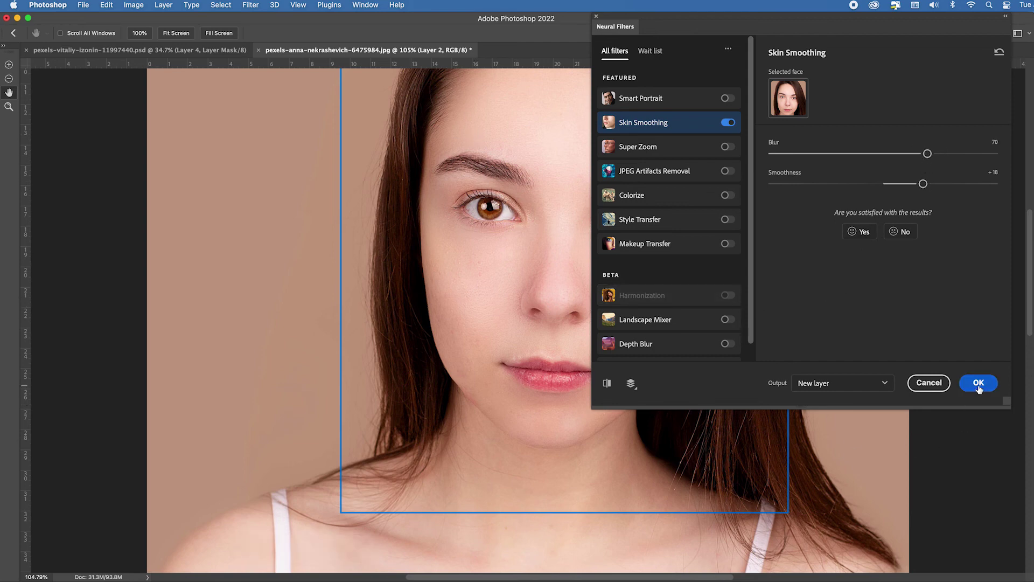
pyautogui.click(979, 383)
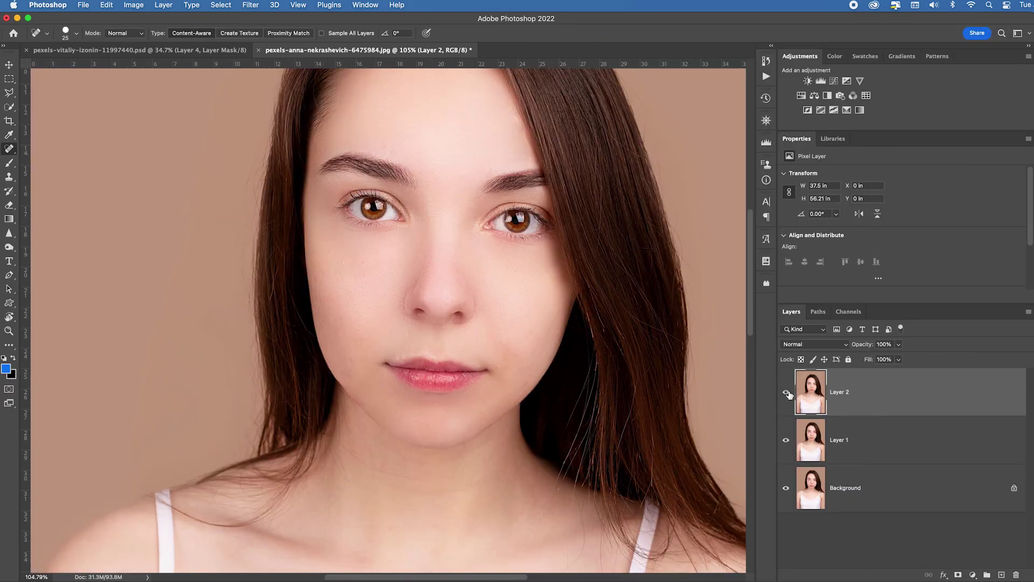
pyautogui.click(786, 393)
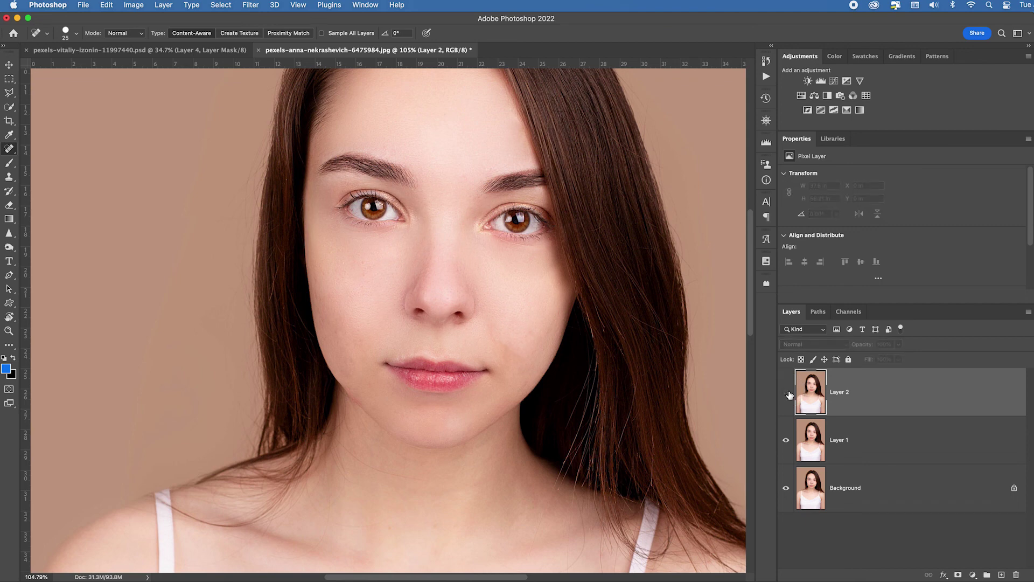
pyautogui.click(788, 393)
pyautogui.click(788, 394)
pyautogui.click(788, 394)
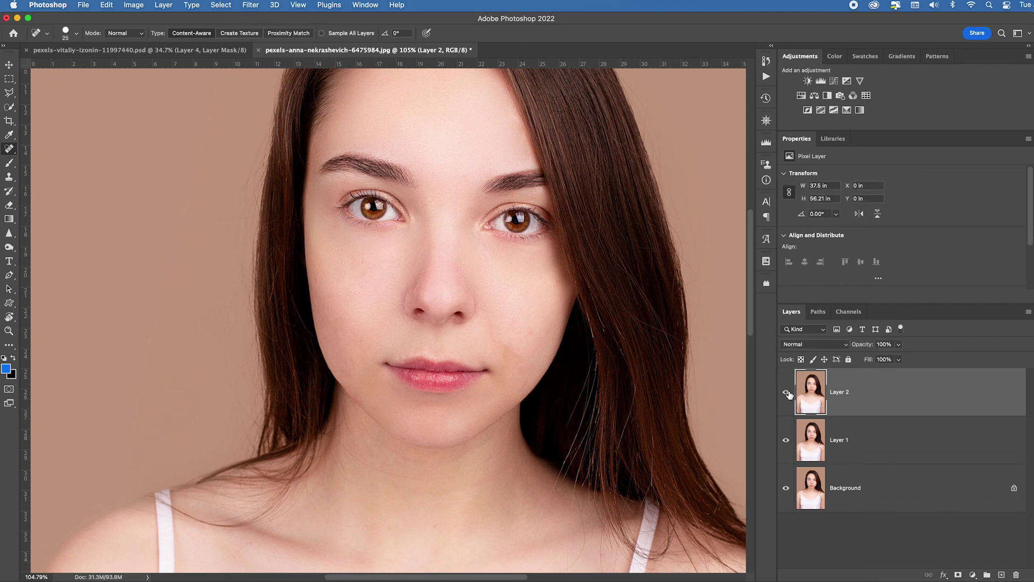
pyautogui.click(788, 394)
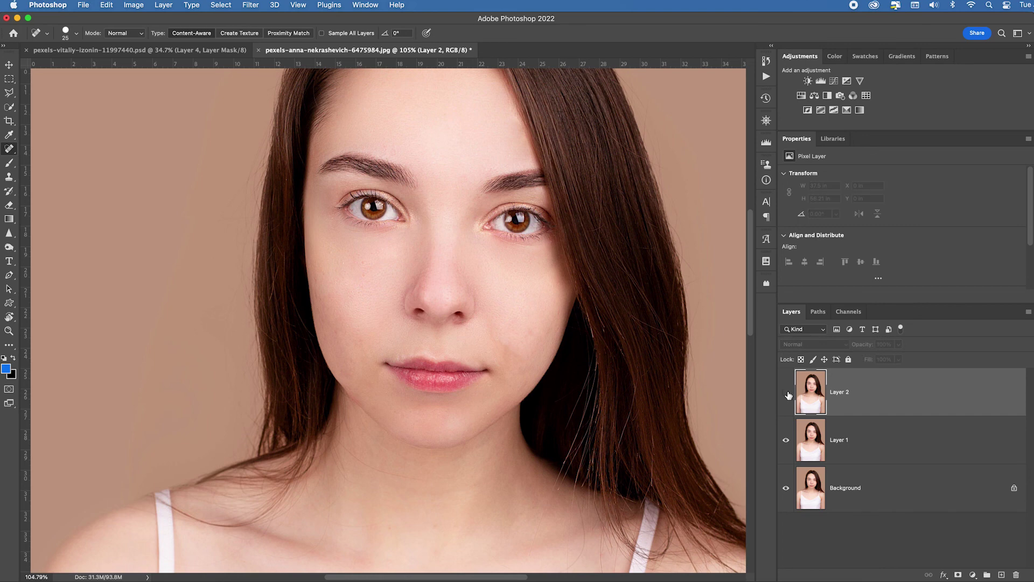
pyautogui.click(788, 394)
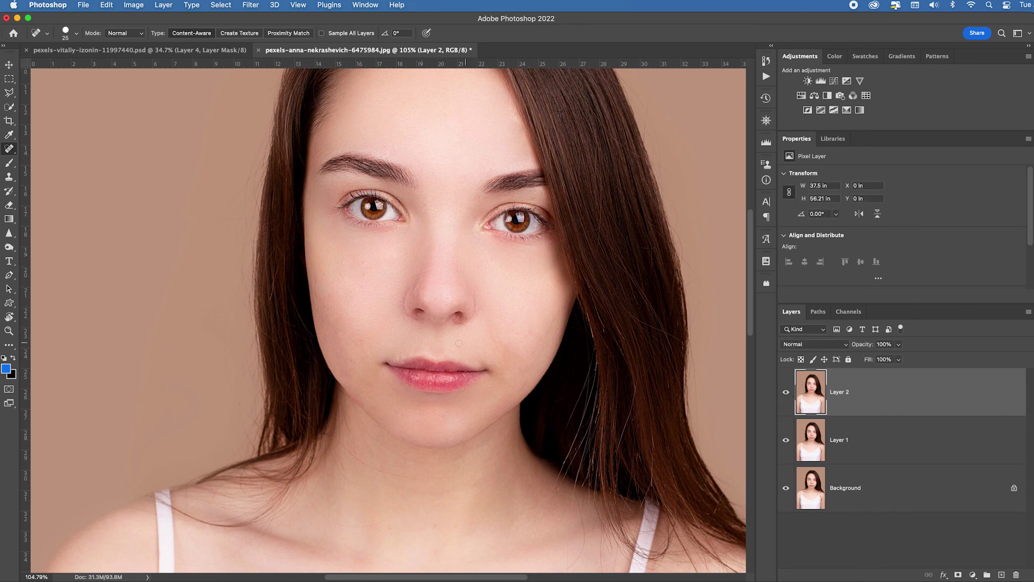
pyautogui.keyDown('alt'); pyautogui.click(786, 490); pyautogui.keyUp('alt')
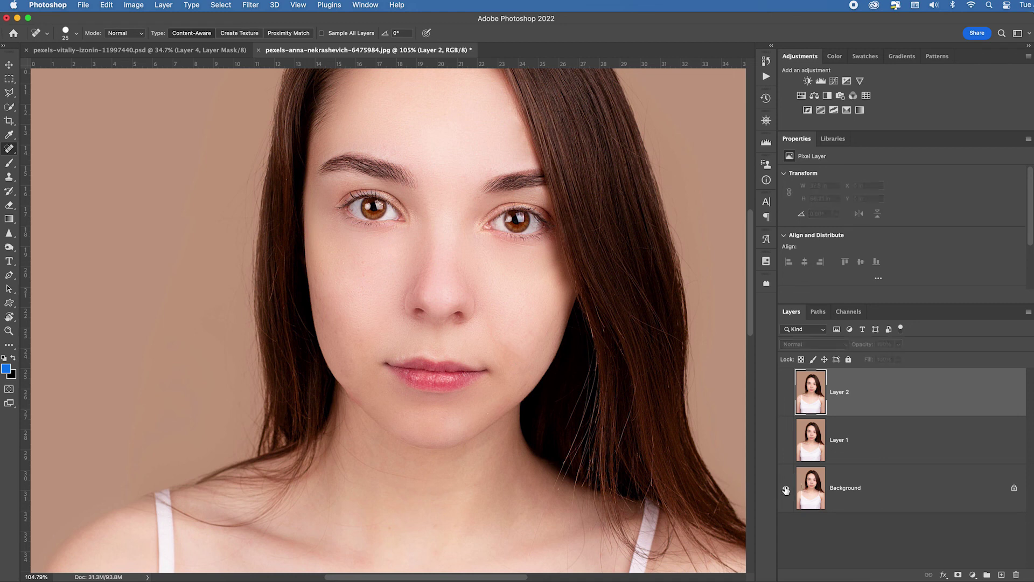
pyautogui.keyDown('alt'); pyautogui.click(787, 490); pyautogui.keyUp('alt')
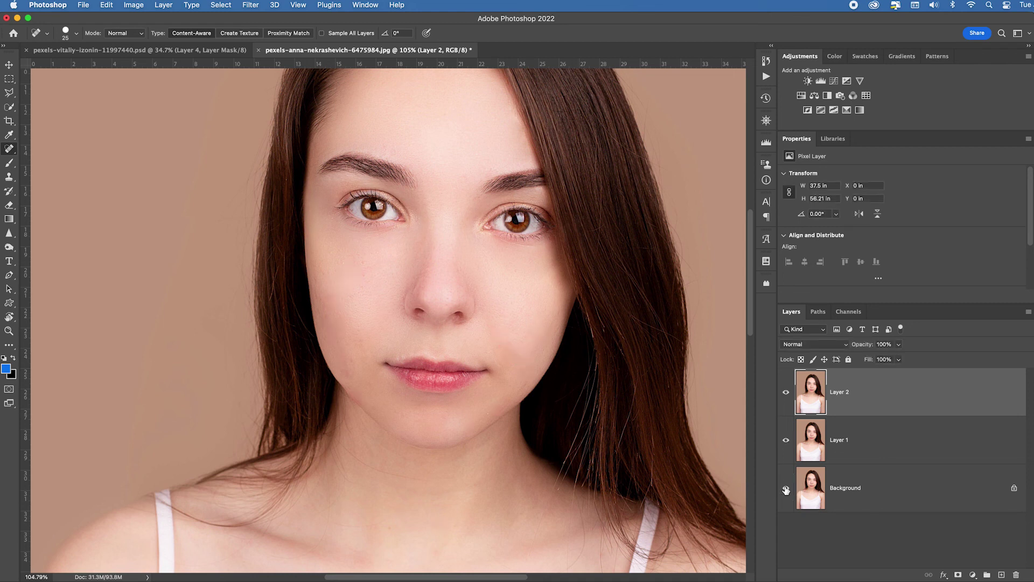